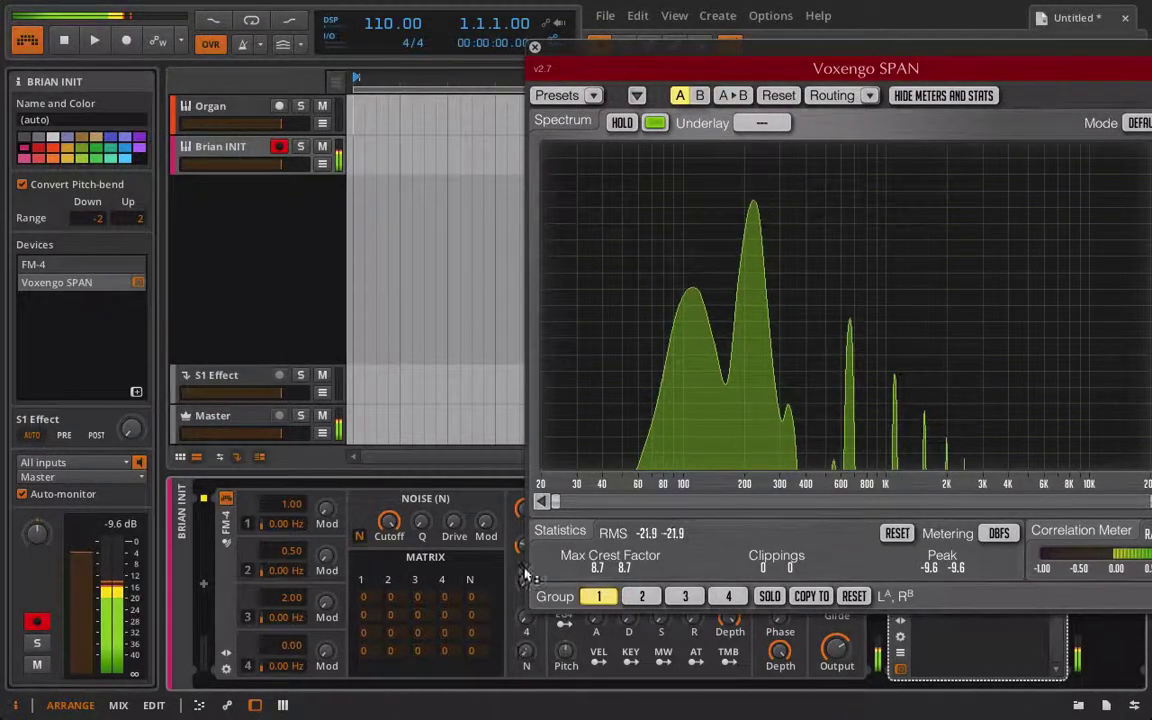
Raise operator 3's mix level and bring in operator 4 at ratio 6.00 with a mix level of about -15.7 dB
drag(521, 581, 520, 533)
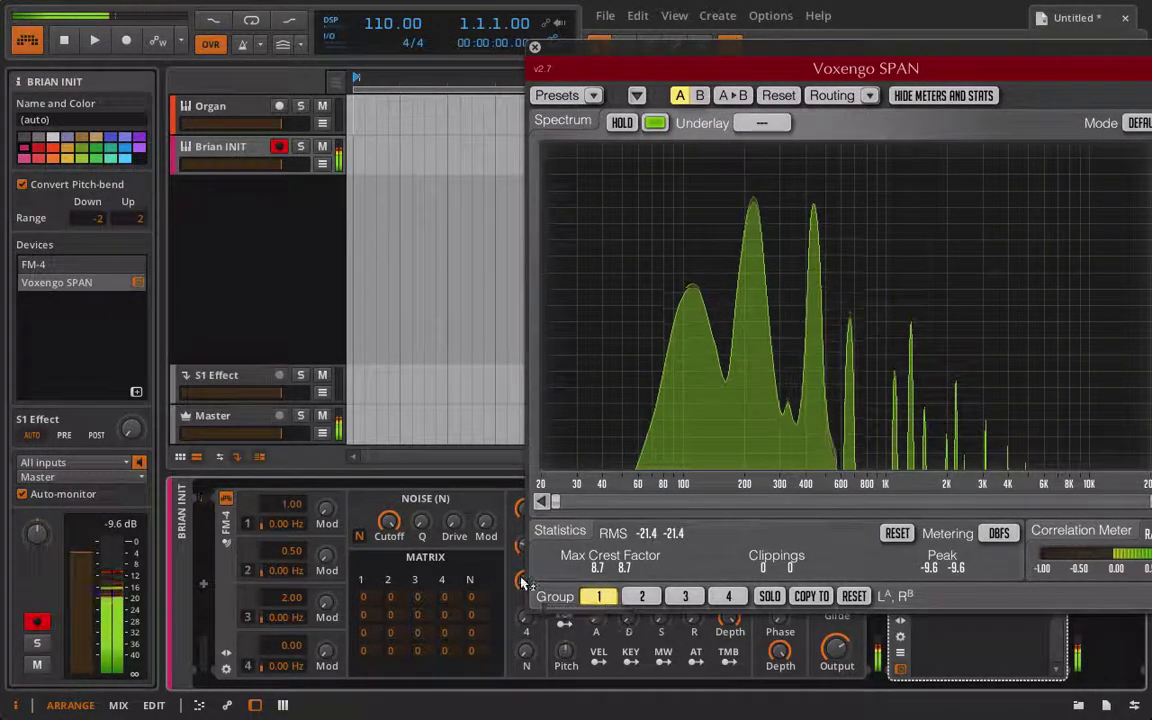
drag(521, 585, 520, 524)
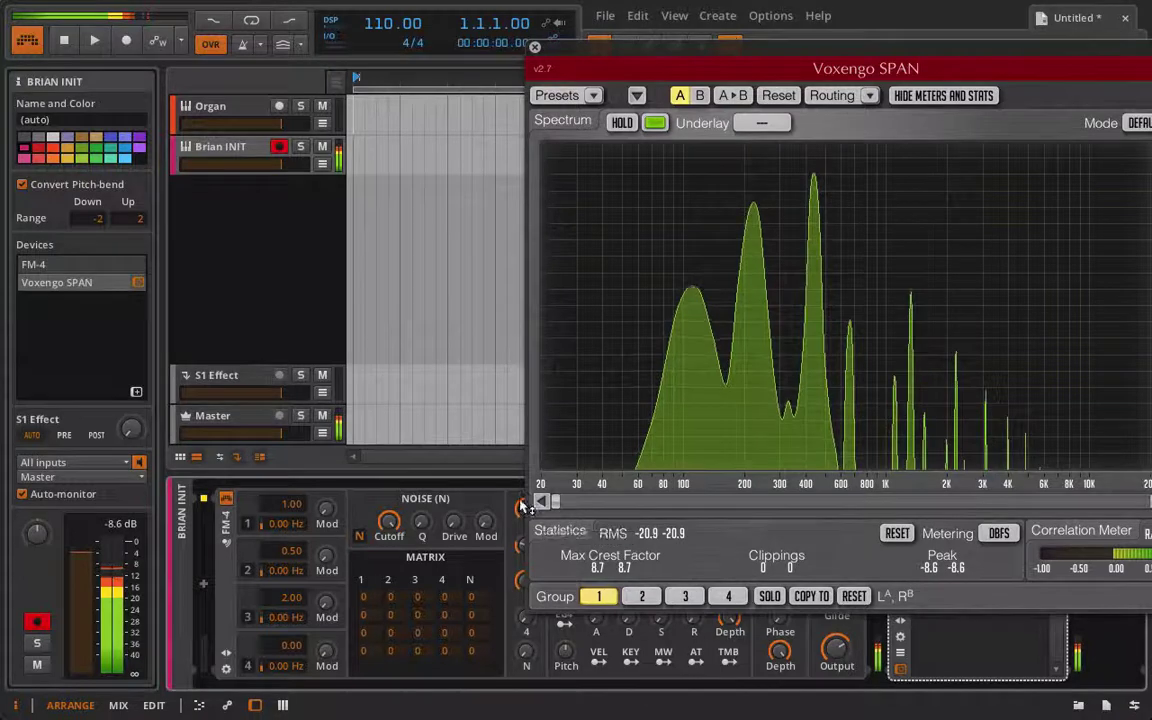
drag(291, 649, 291, 600)
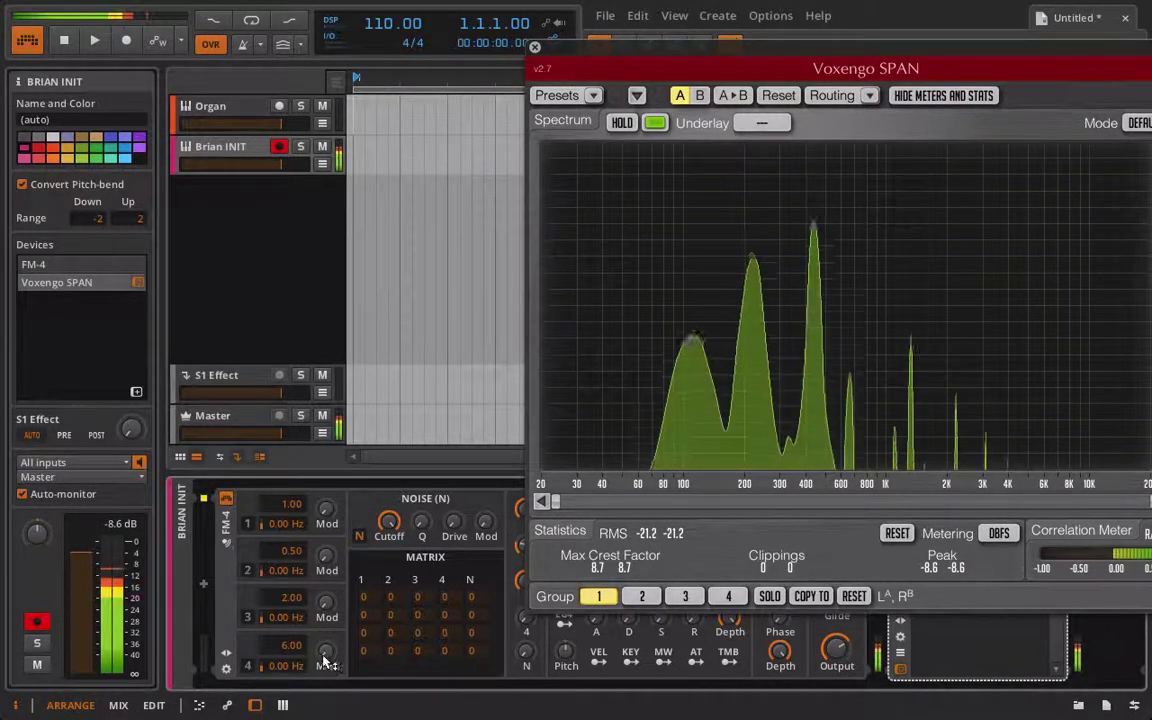
drag(523, 615, 523, 579)
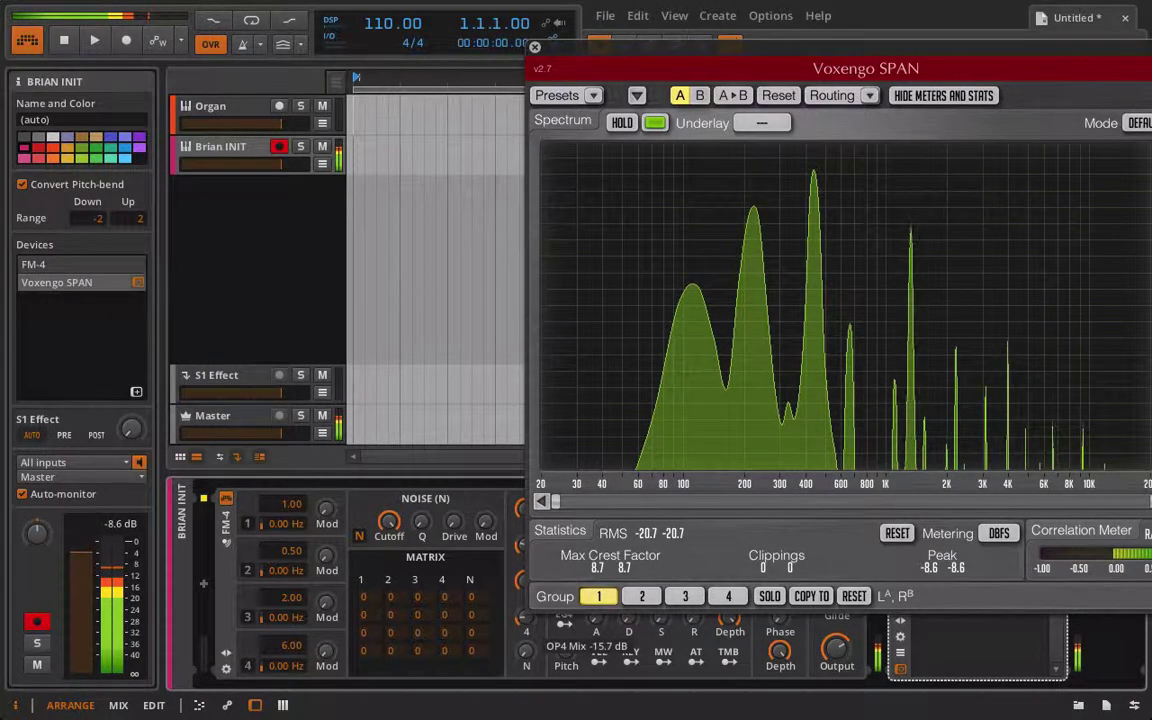
drag(325, 614, 521, 620)
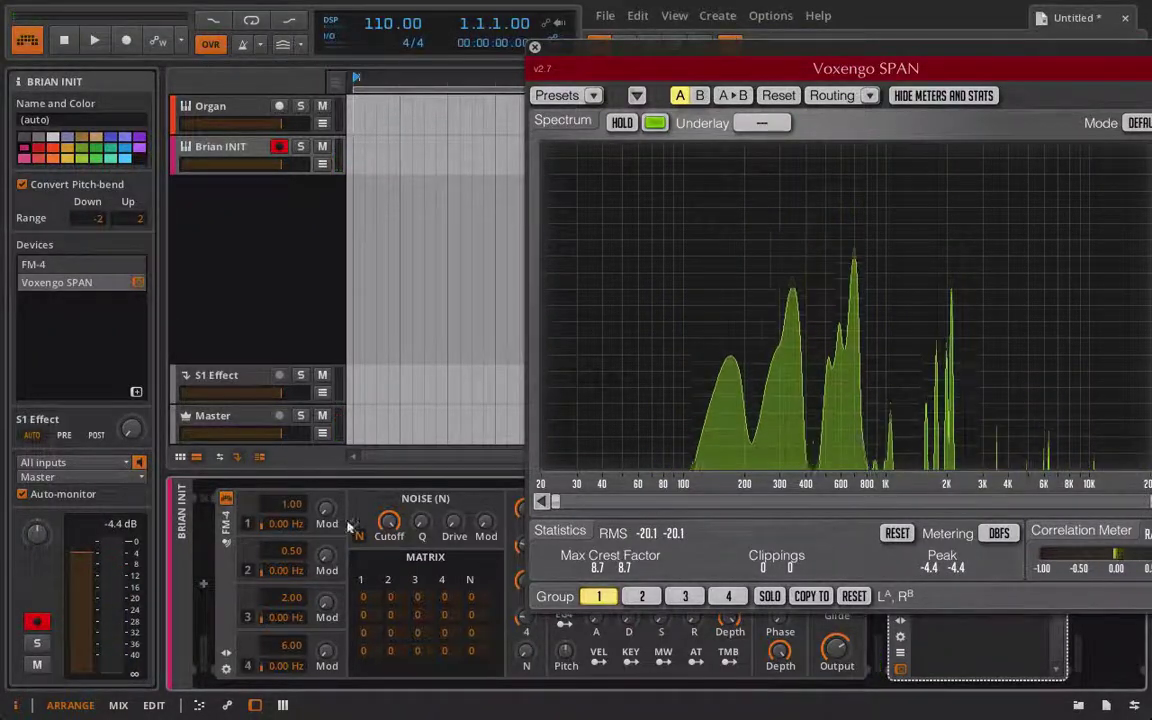
Close the spectrum analyzer, rebalance the FM-4 operator levels, and shape the amplitude envelope with longer decay, low sustain and some release
click(534, 47)
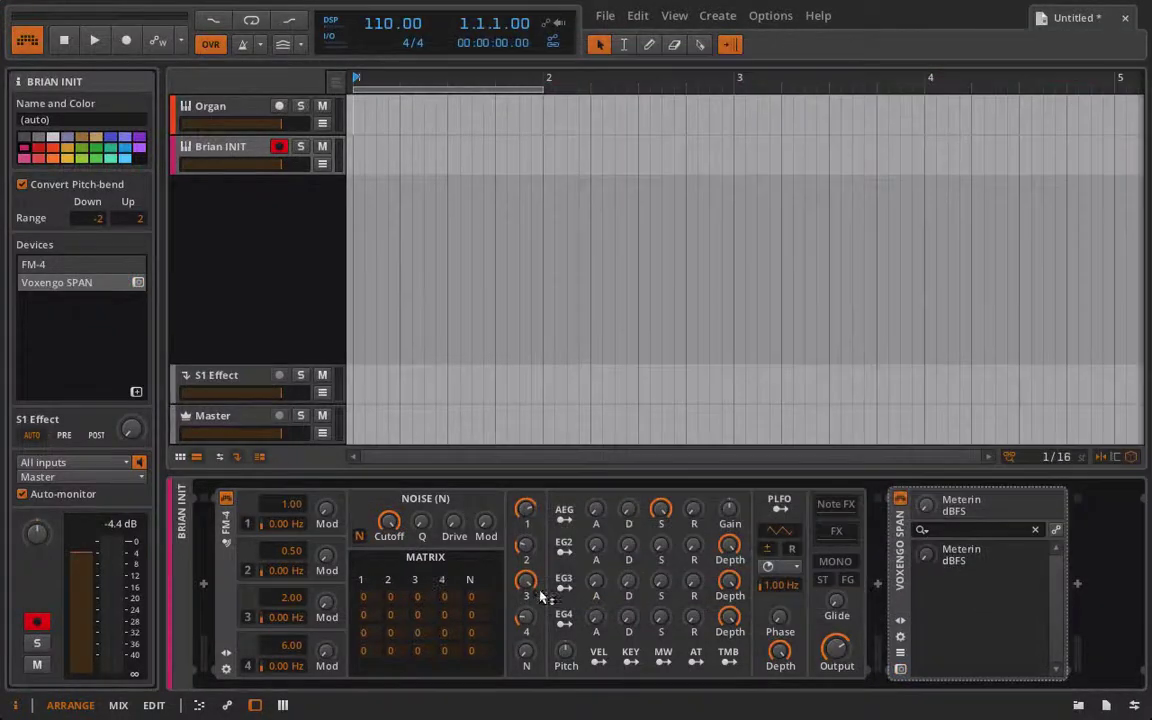
drag(528, 515, 528, 526)
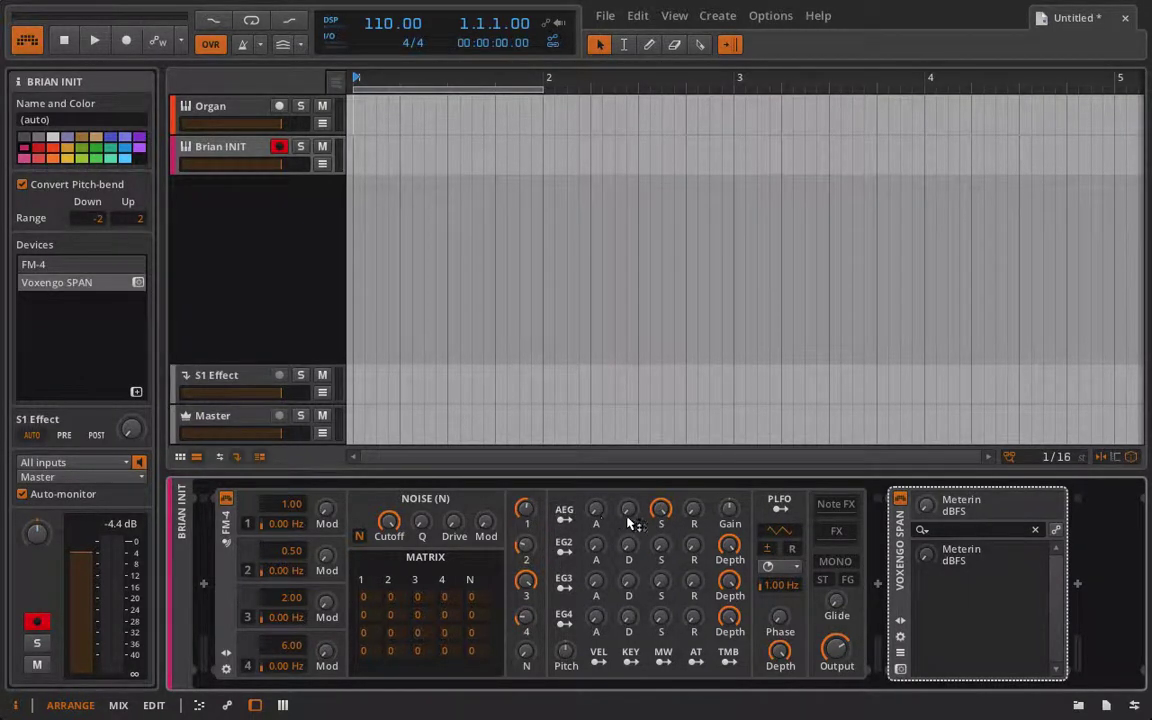
drag(694, 515, 662, 540)
drag(629, 514, 663, 554)
drag(526, 651, 526, 618)
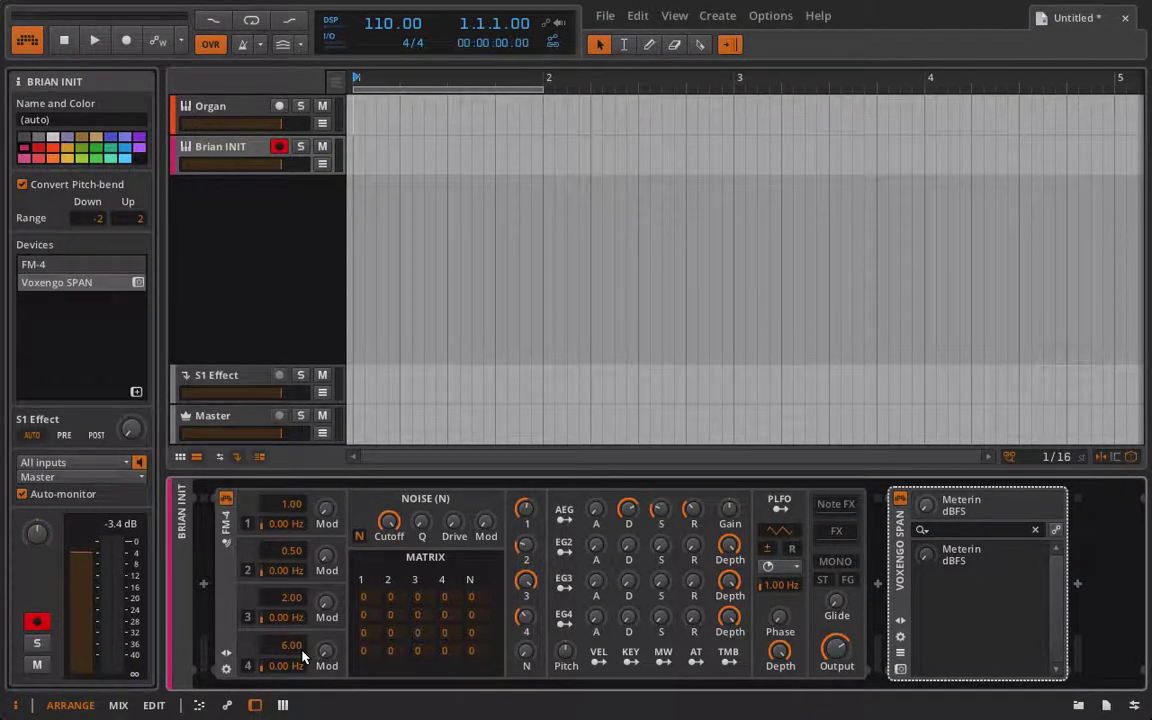
Raise operator 2's Mod to maximum, audition the matrix cell in row 1, column 2 at 28 and 94, and reset that cell to 0
click(247, 571)
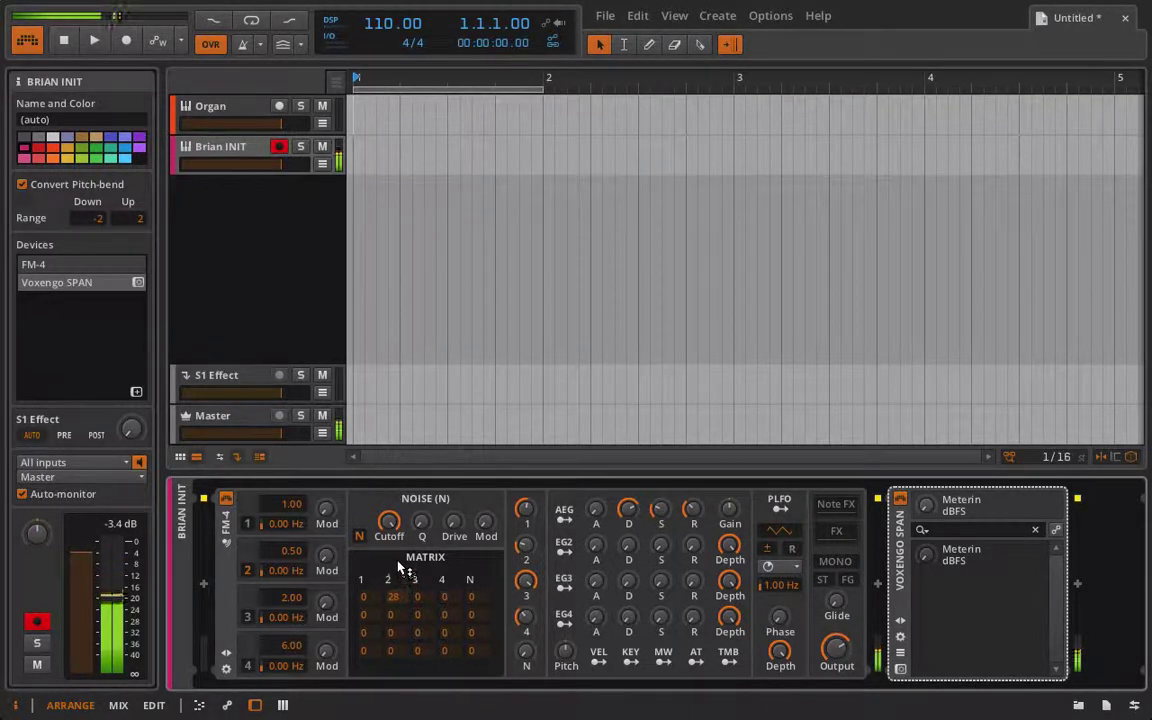
drag(393, 597, 393, 585)
drag(326, 556, 326, 480)
drag(397, 605, 384, 507)
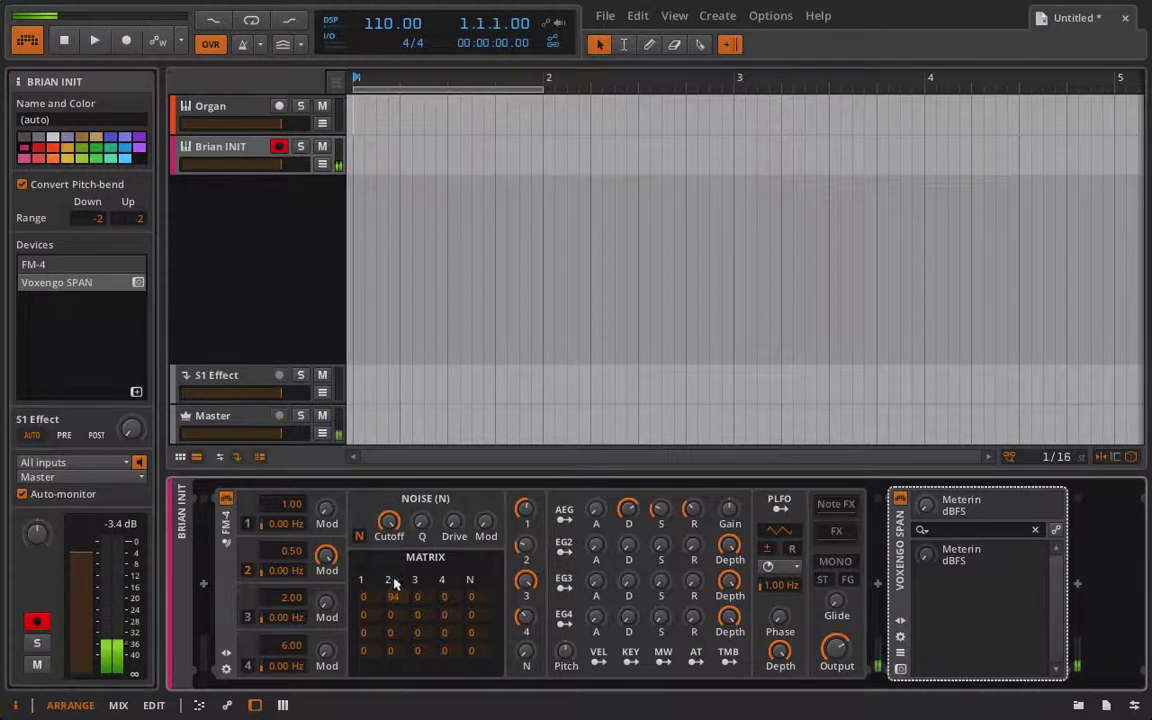
drag(397, 597, 411, 717)
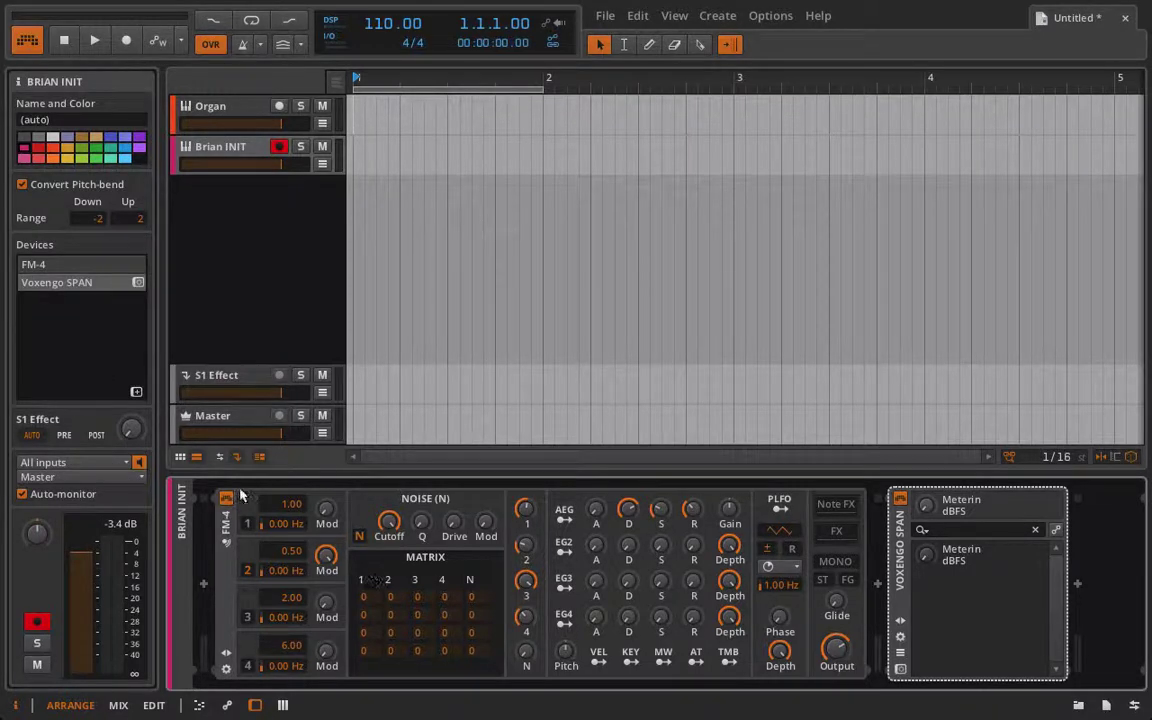
Re-enter operator 2's frequency ratio as about 0.50
double_click(292, 551)
click(287, 550)
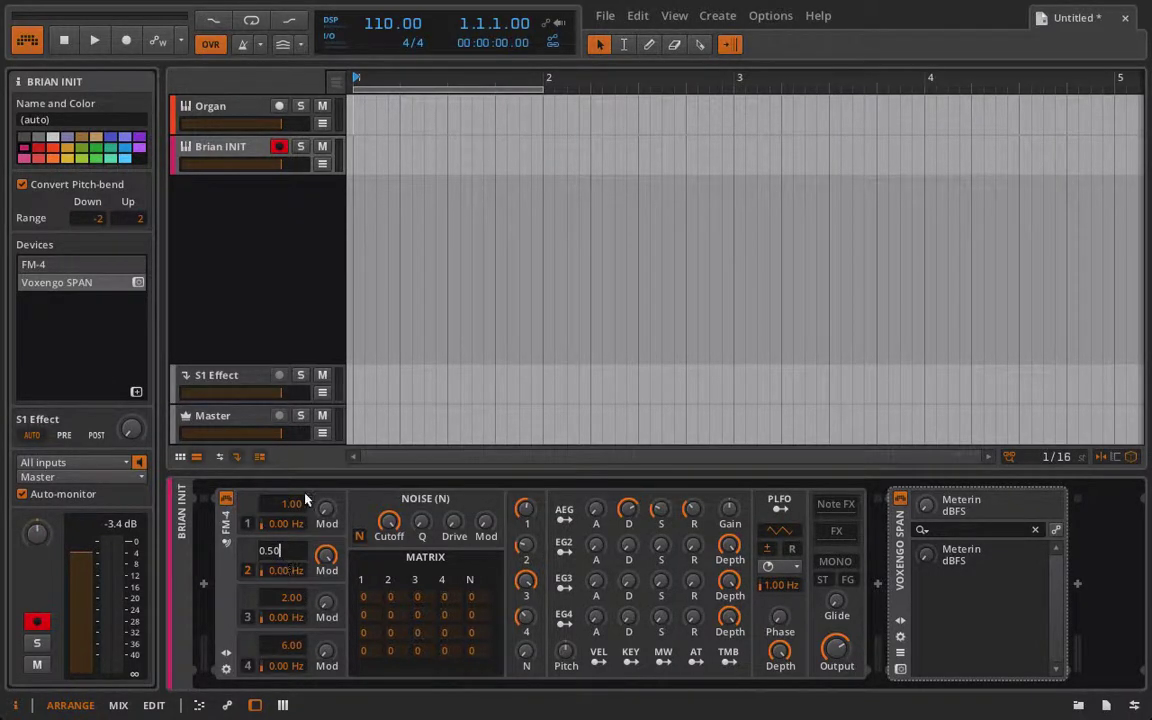
key(BackSpace)
key(Return)
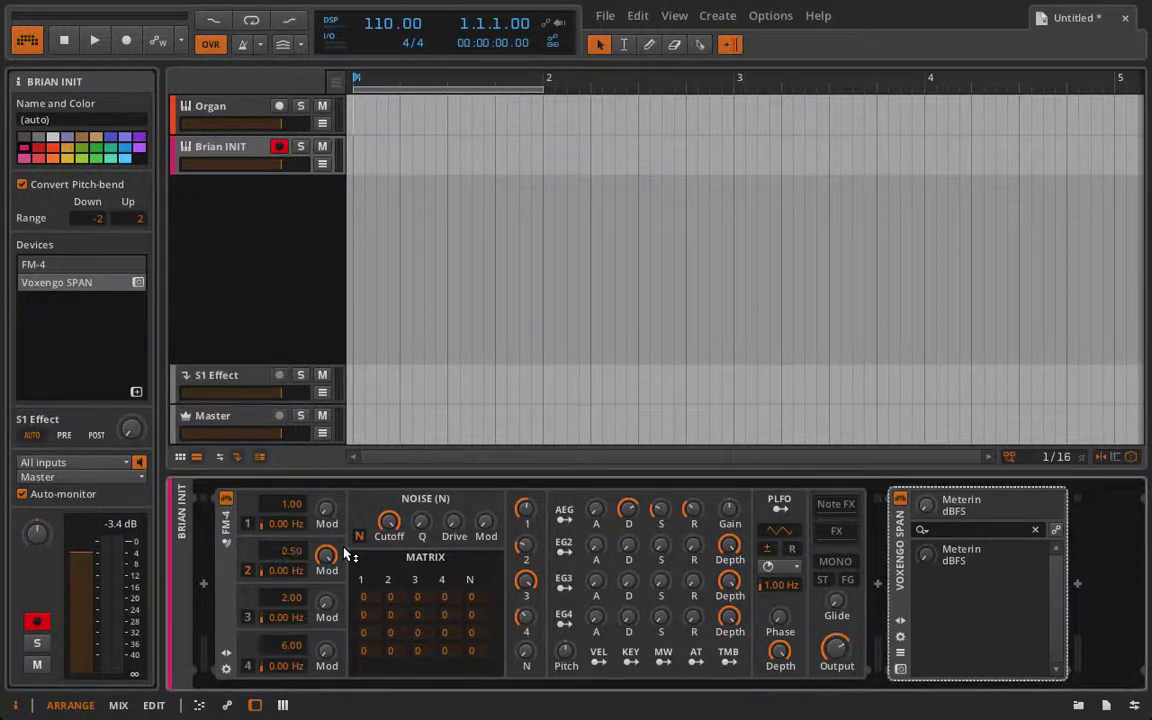
Re-enter operator 3's frequency ratio as 2.00
double_click(287, 603)
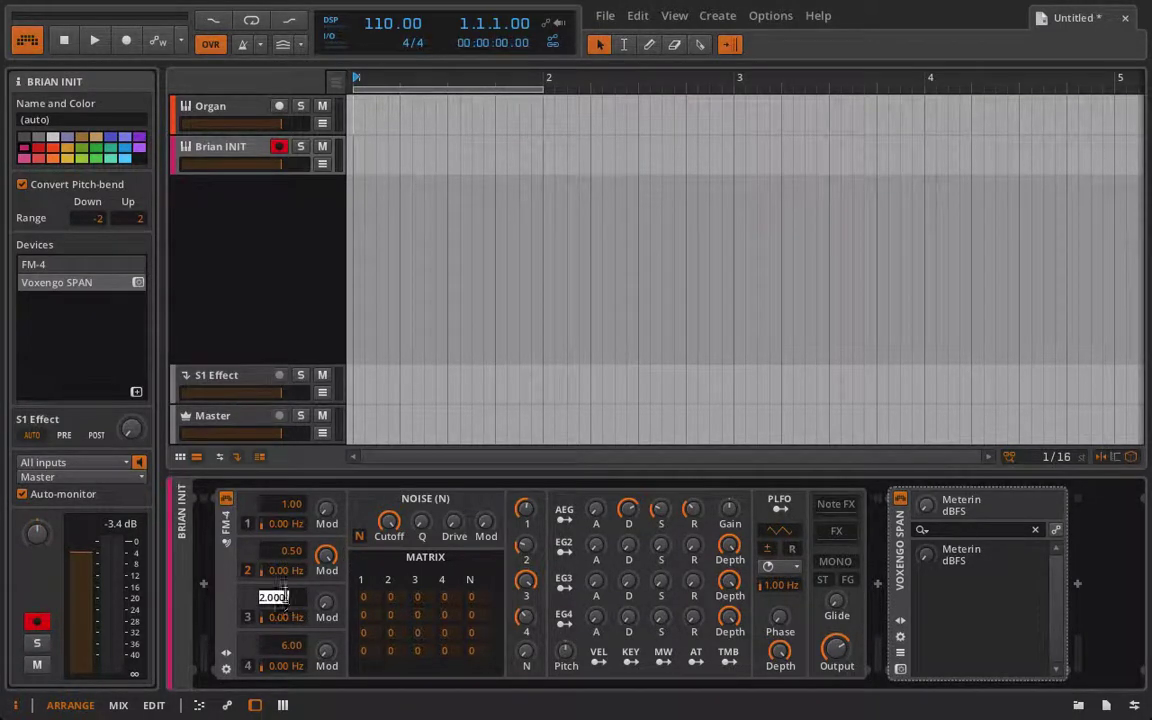
key(BackSpace)
key(BackSpace)
key(BackSpace)
key(BackSpace)
key(BackSpace)
text(2.00)
key(Return)
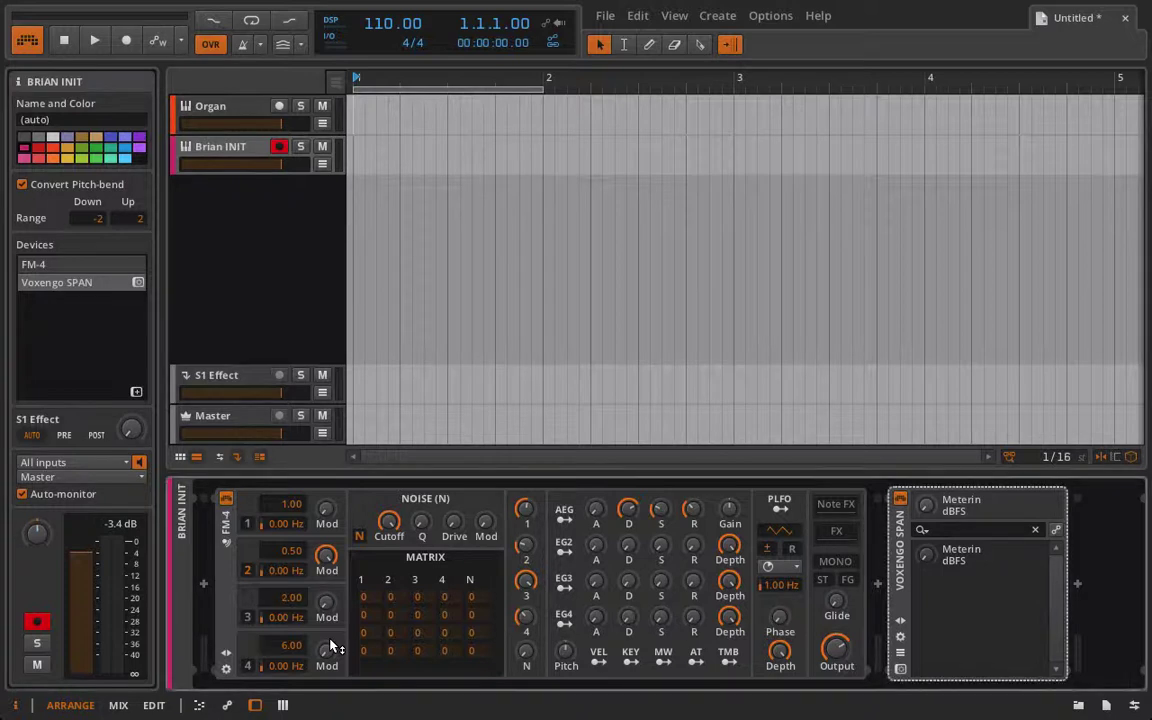
Detune operator 4 slightly by setting its frequency ratio to 6.002
double_click(290, 647)
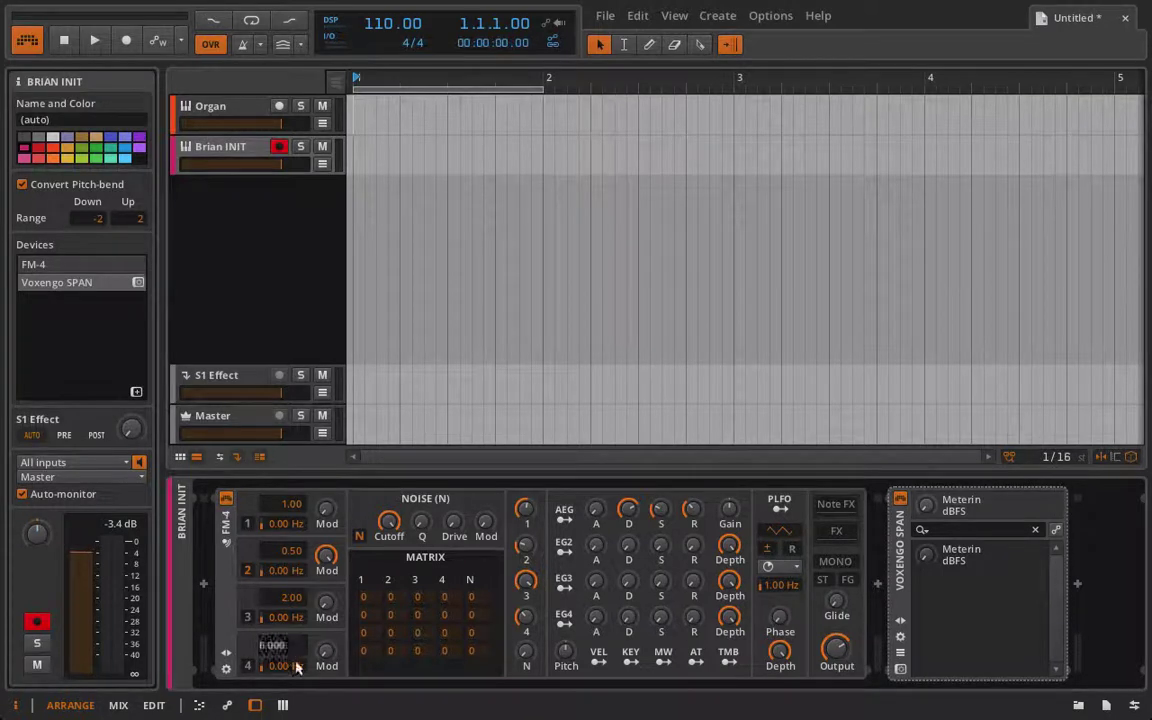
key(BackSpace)
key(Return)
double_click(294, 647)
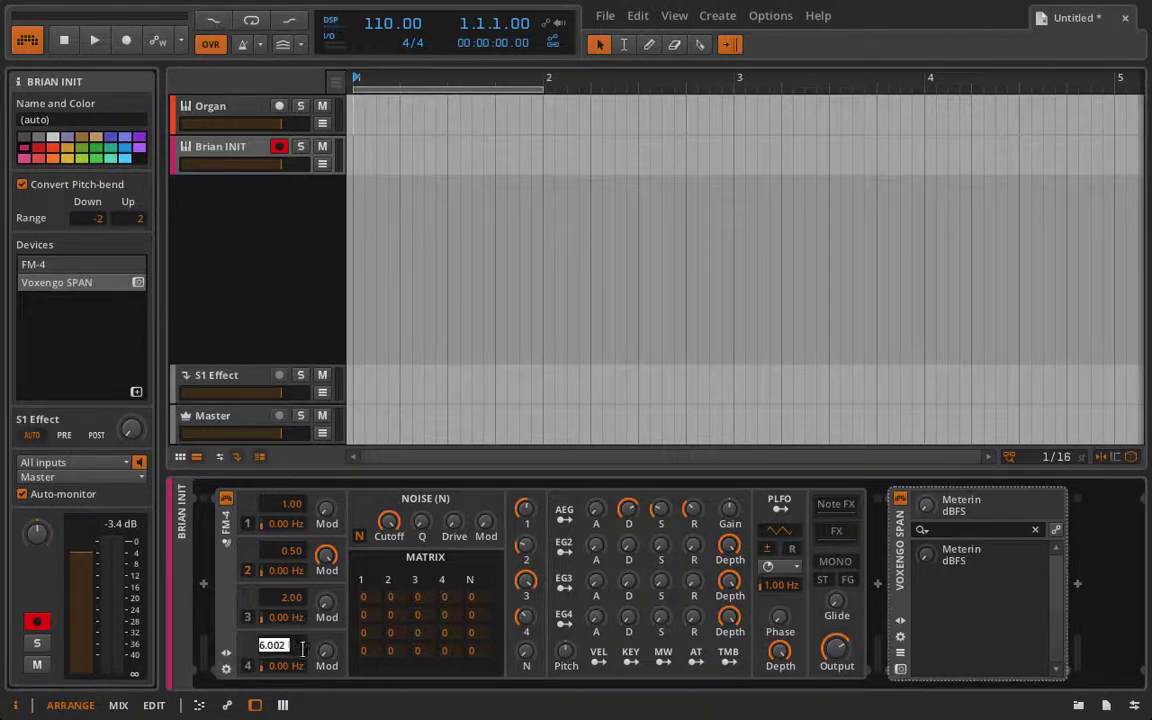
key(Return)
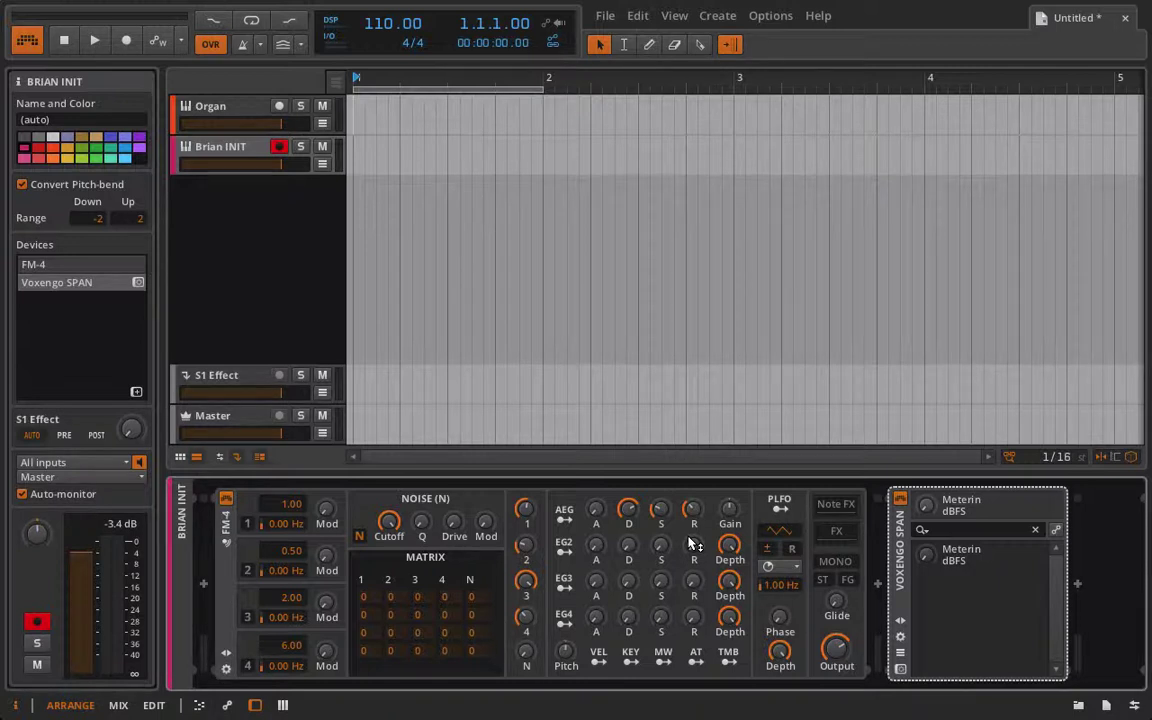
Add an FX Layer container to the FM-4's internal FX chain
click(834, 532)
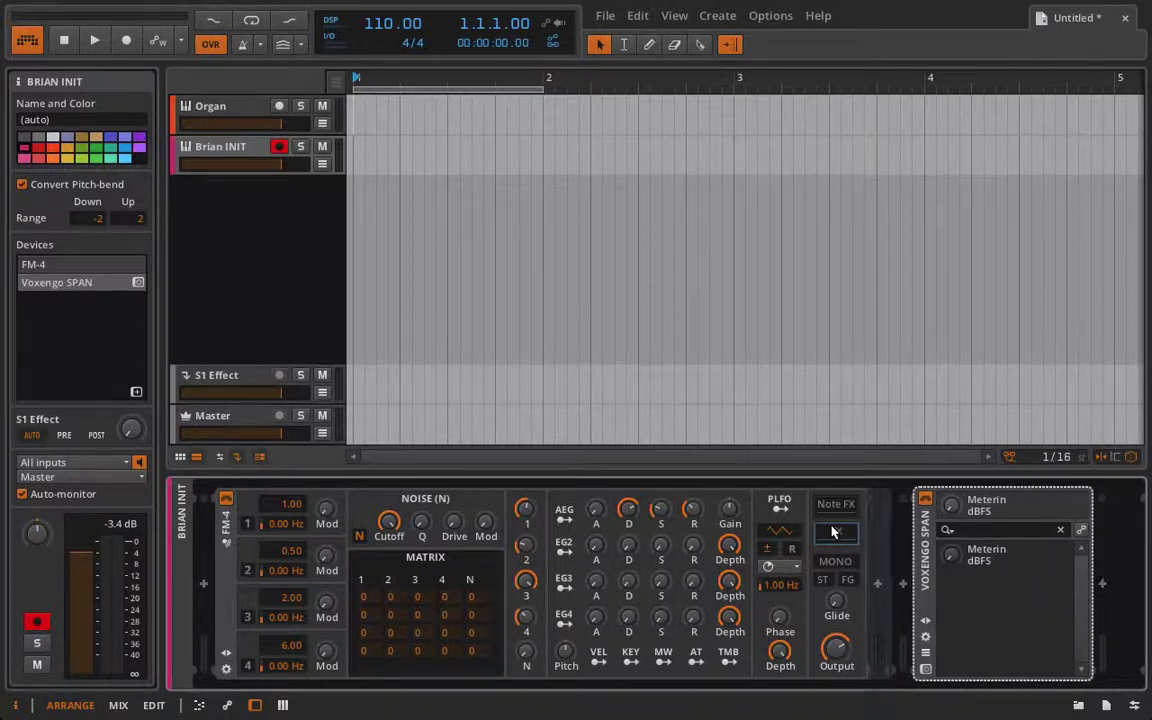
click(877, 584)
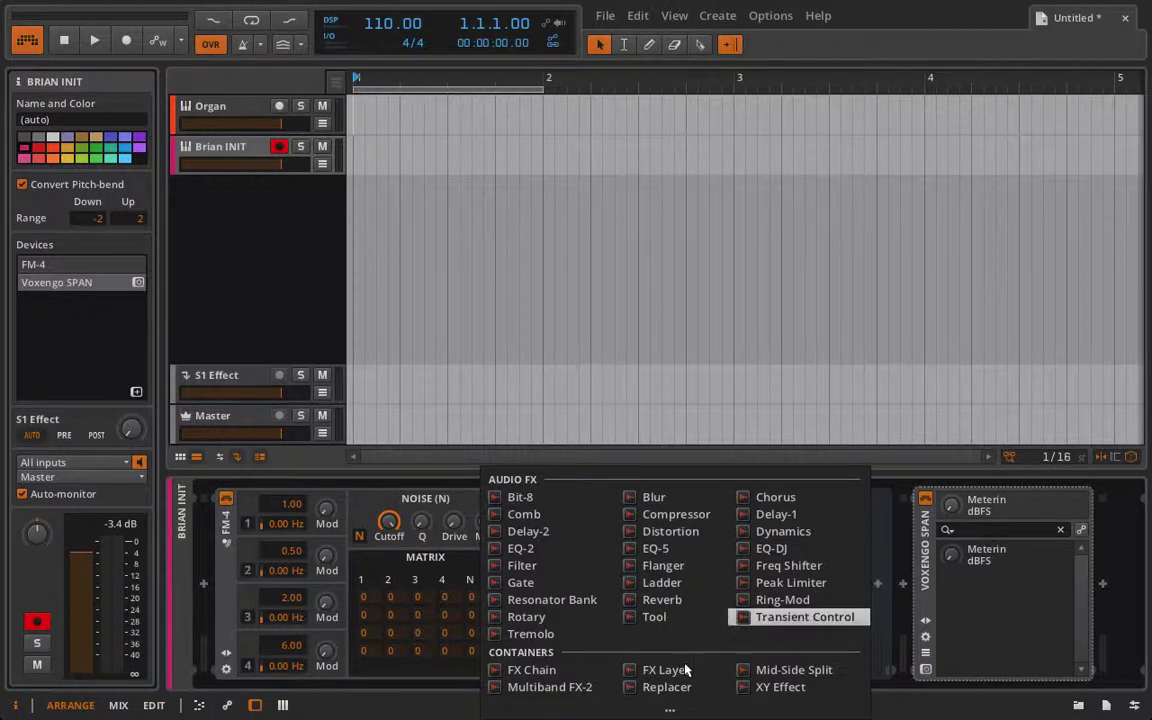
click(631, 672)
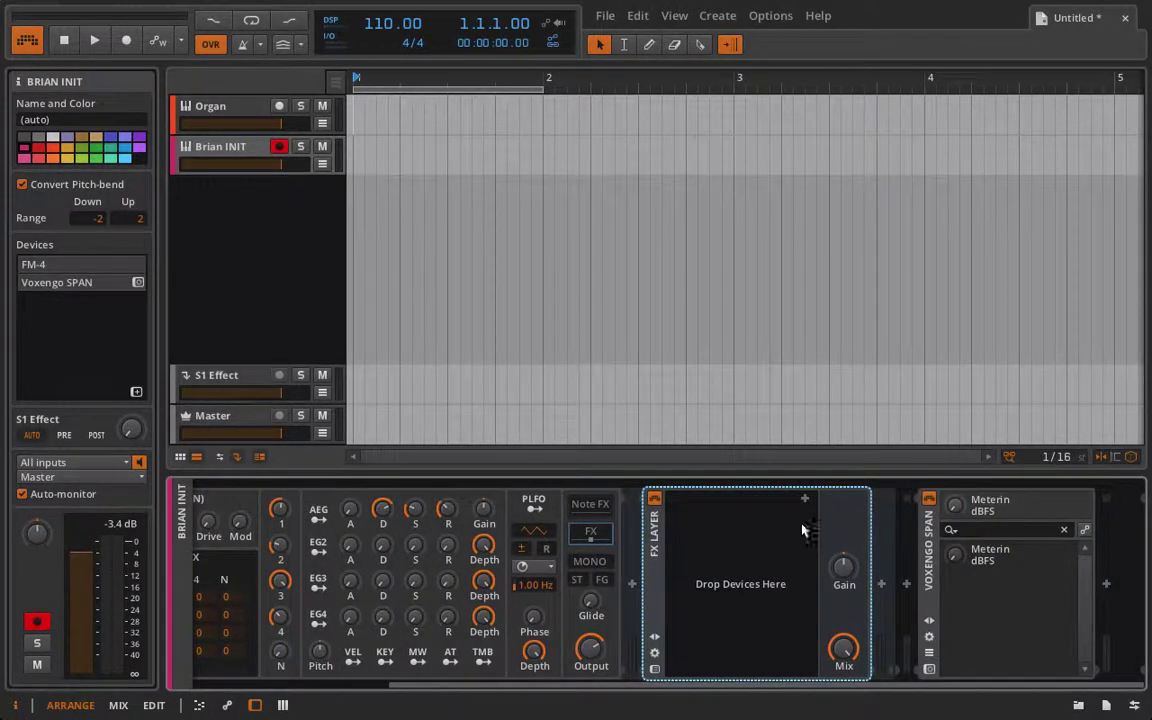
Add three parallel Distortion devices as separate layers in the FX Layer
click(805, 499)
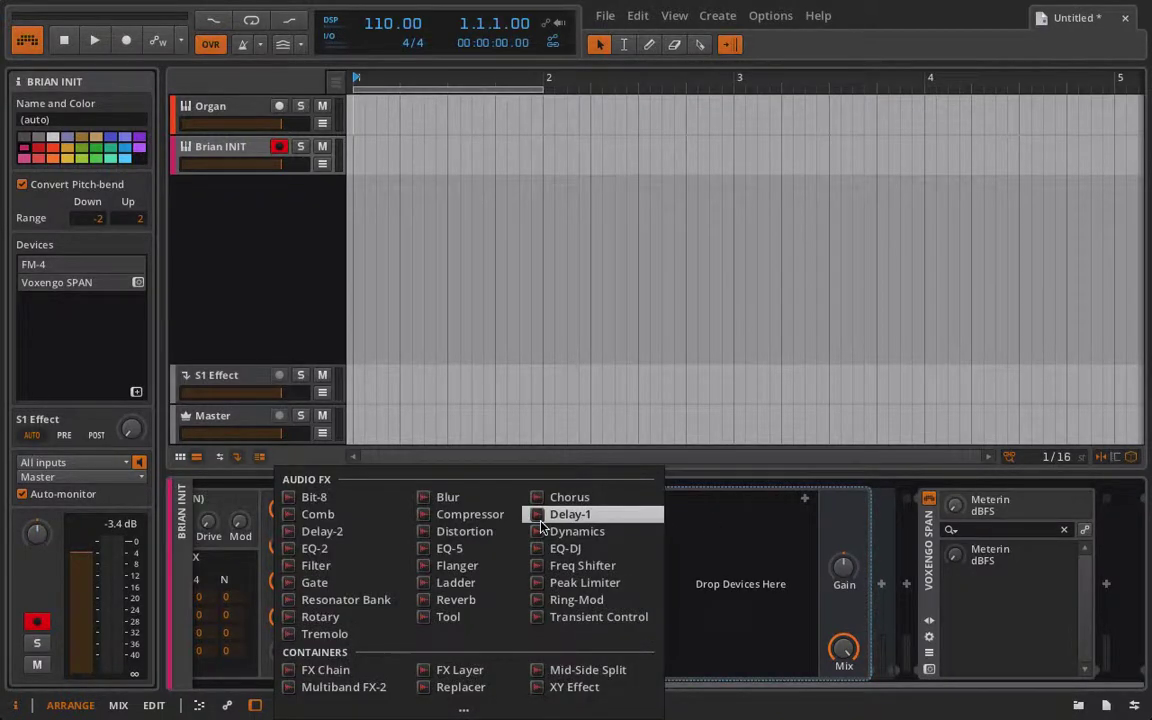
click(462, 531)
click(805, 539)
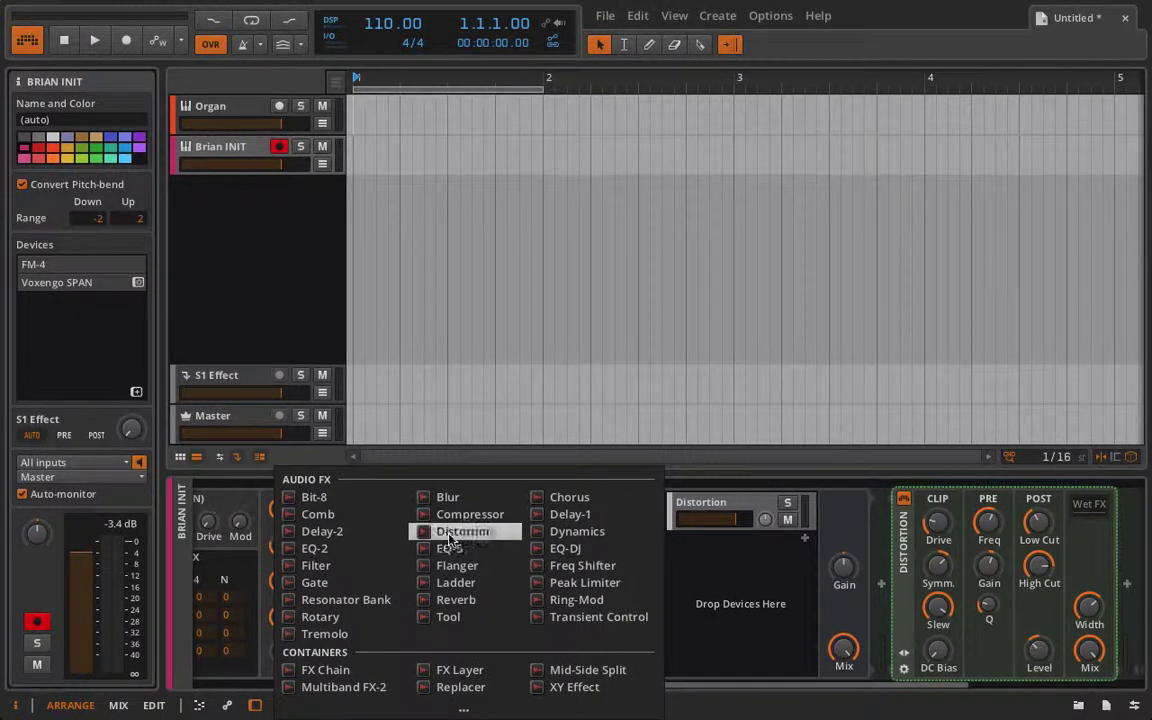
click(428, 531)
click(806, 580)
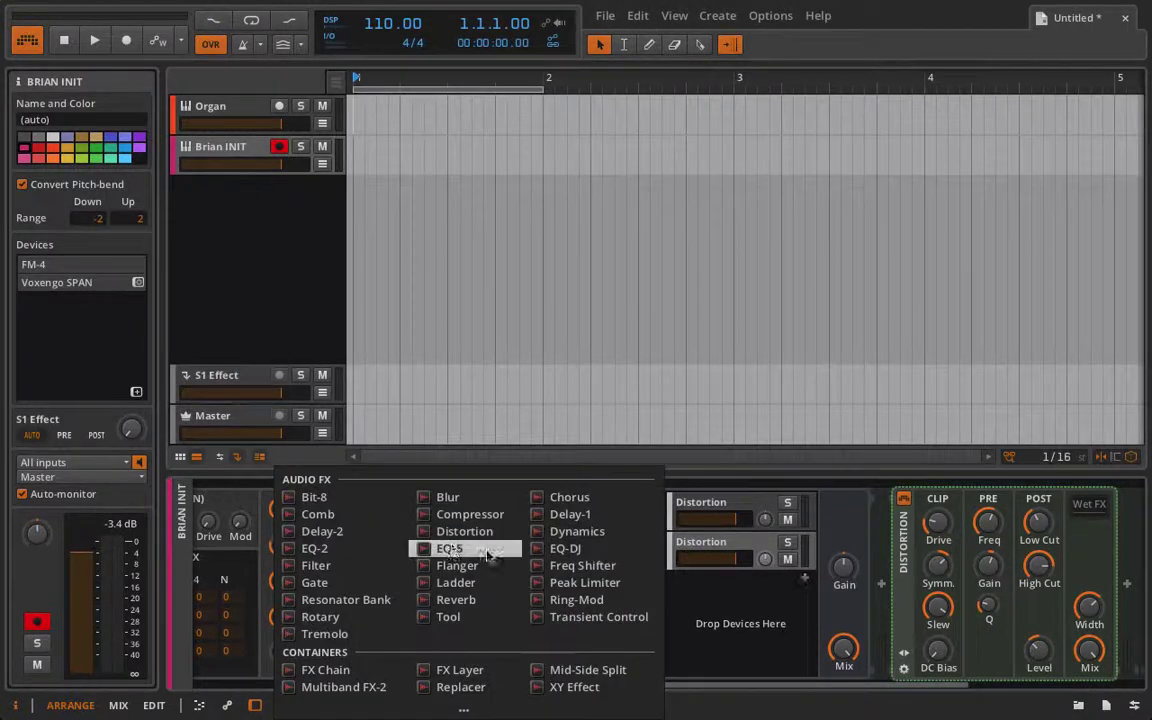
click(446, 465)
Mute the second and third Distortion layers and audition the first Distortion with its Mix at 100 %
click(765, 503)
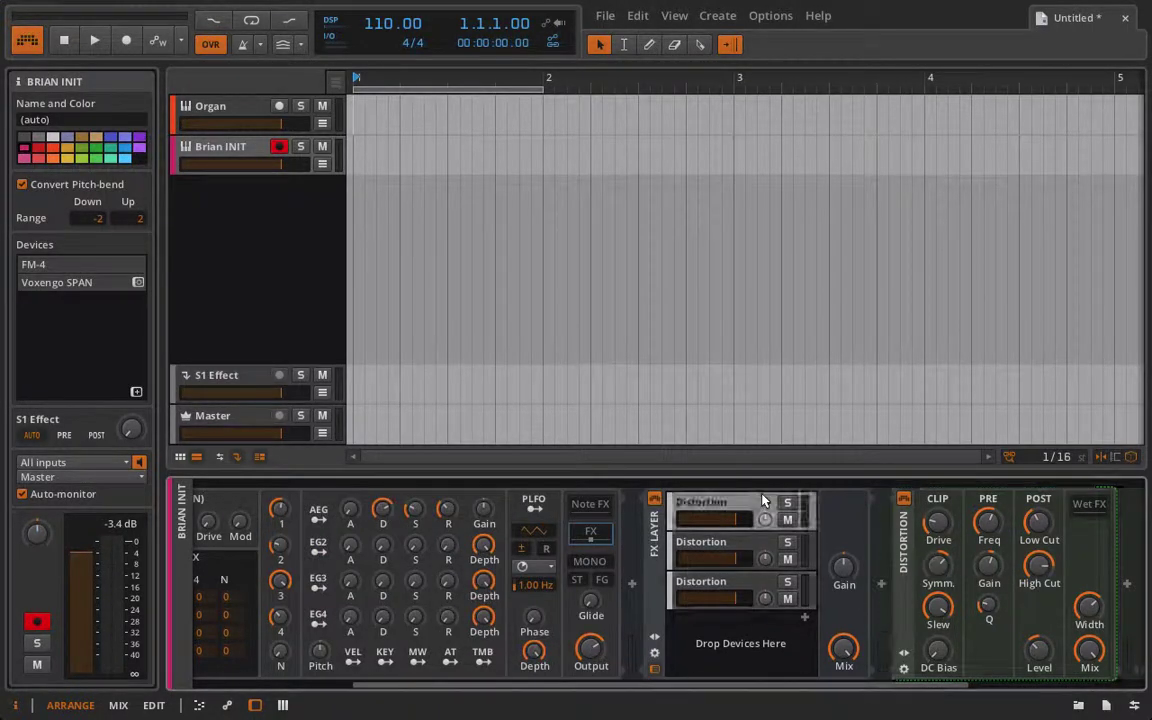
click(788, 561)
click(788, 598)
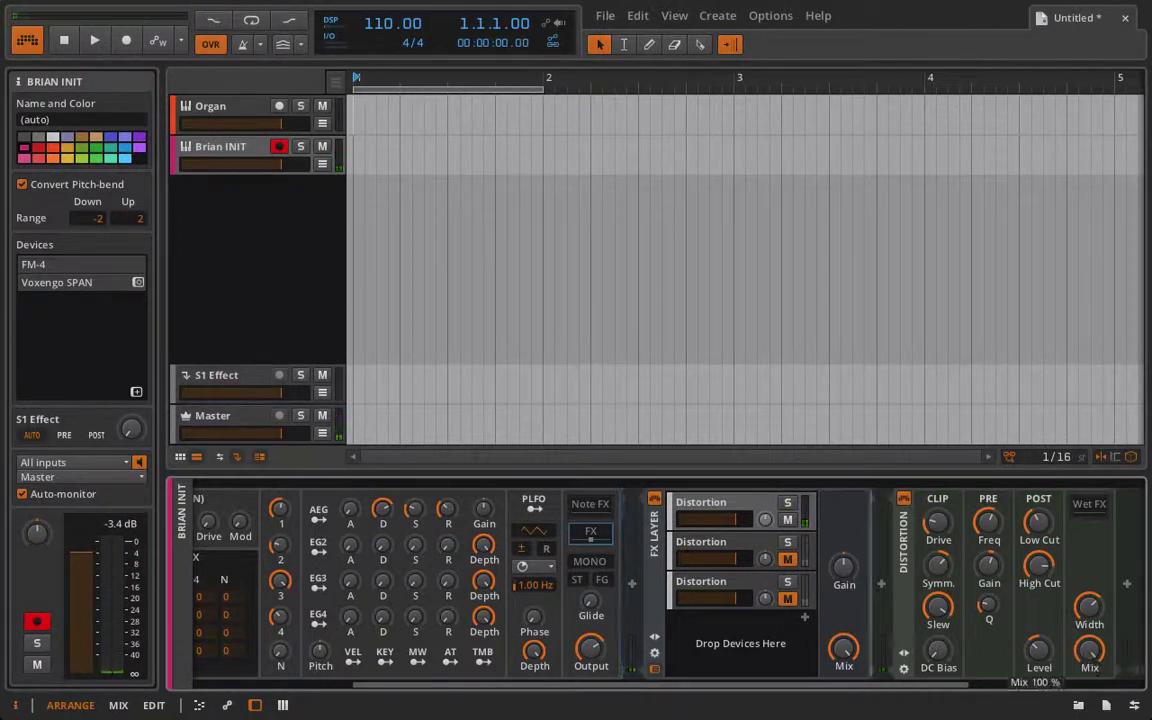
scroll(1121, 503, right, 5)
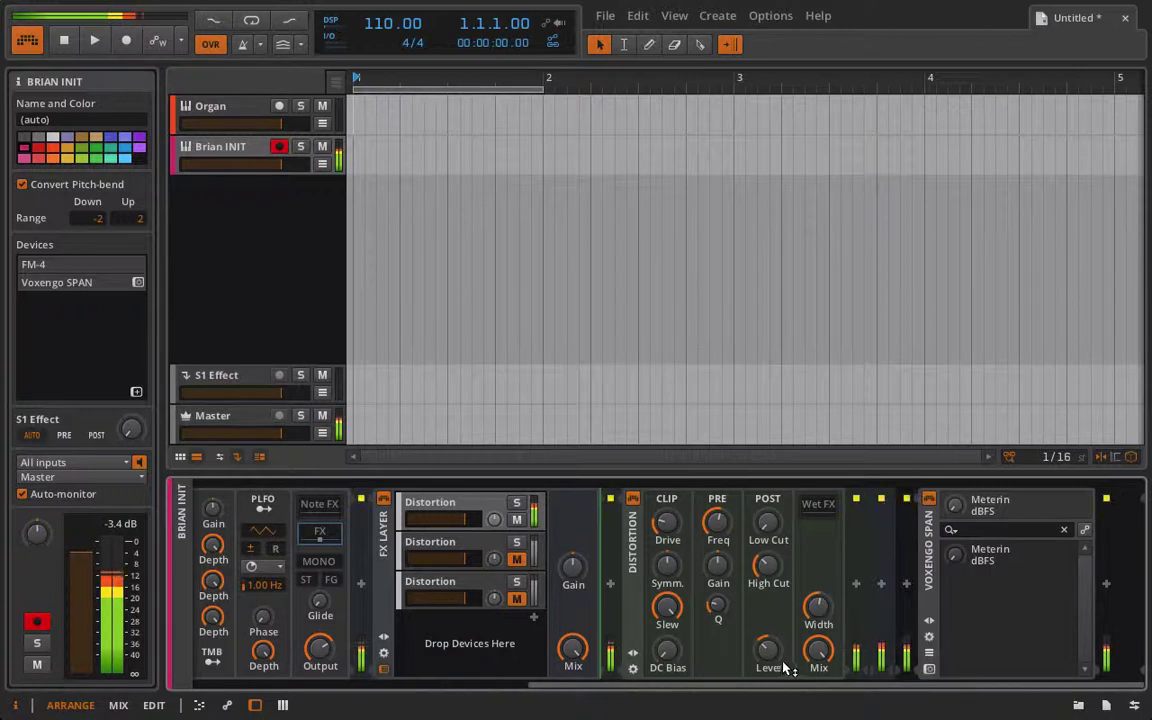
mouse_move(818, 650)
mouse_down()
mouse_move(818, 669)
mouse_move(818, 650)
mouse_up()
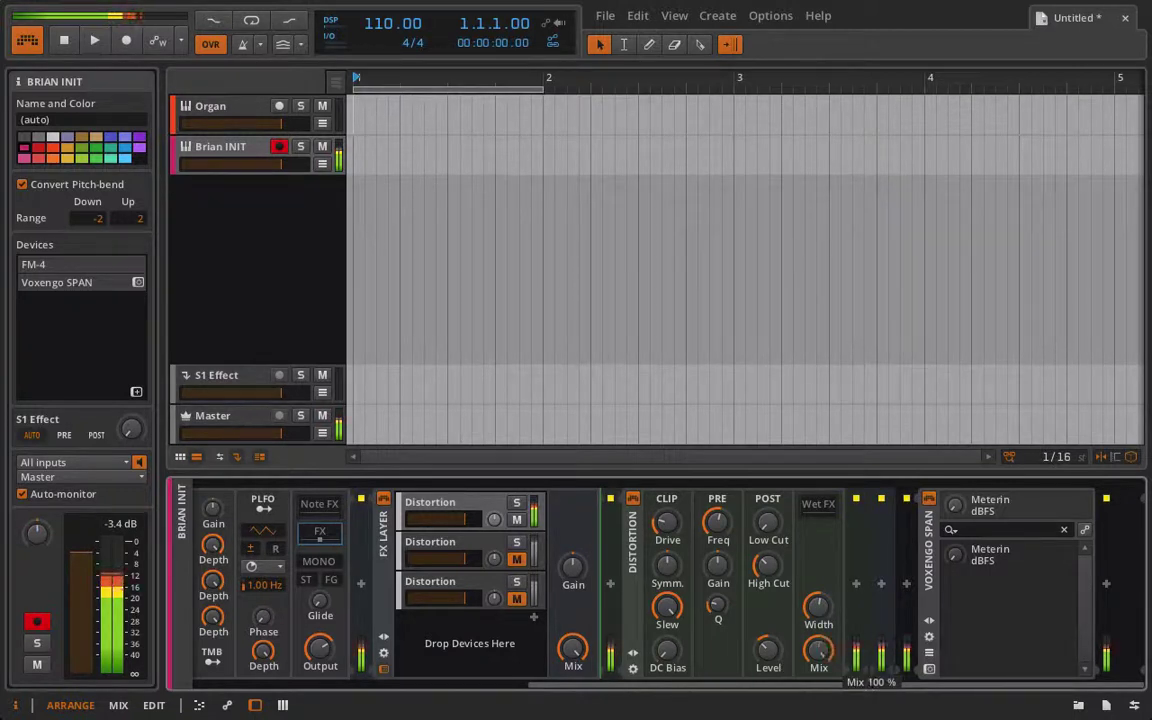
Add a Tool device as the fourth layer of the FX Layer and reselect the first Distortion layer
click(534, 618)
click(533, 620)
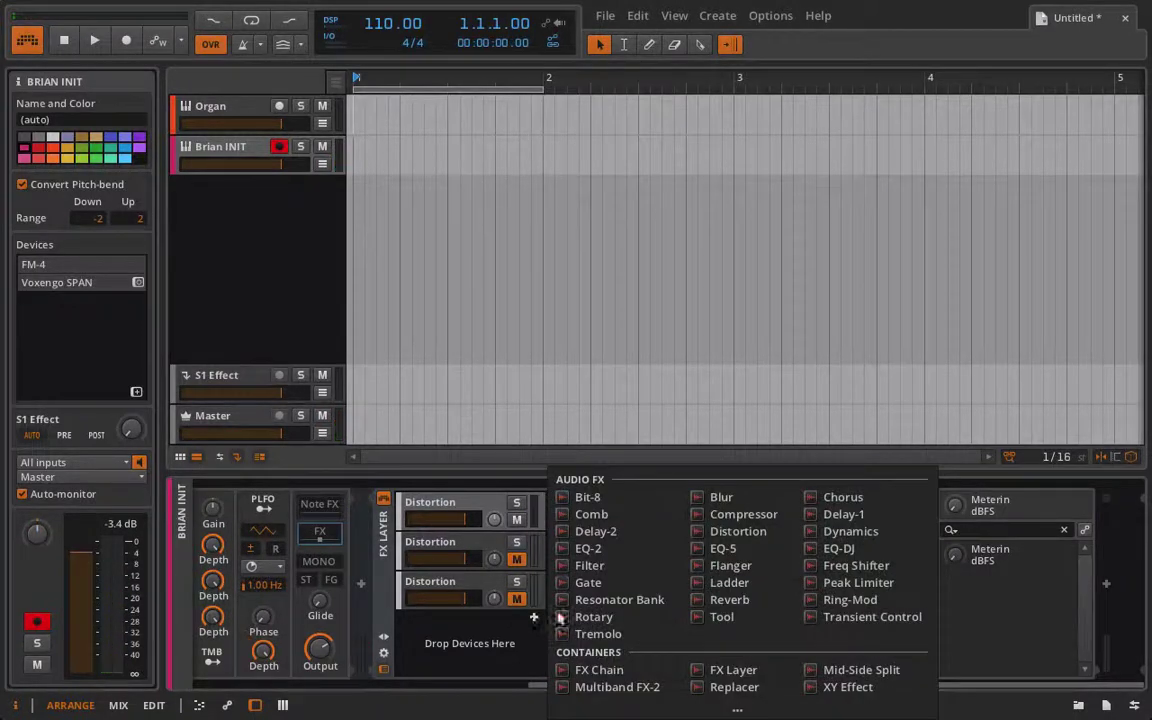
click(718, 617)
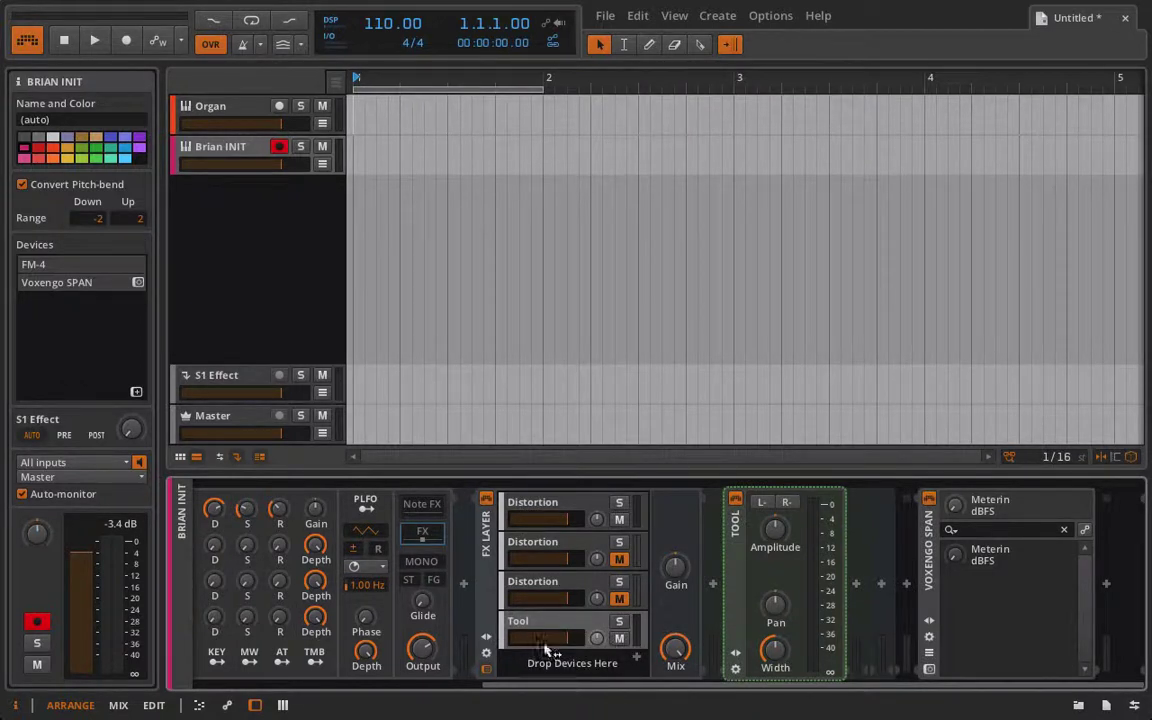
click(540, 510)
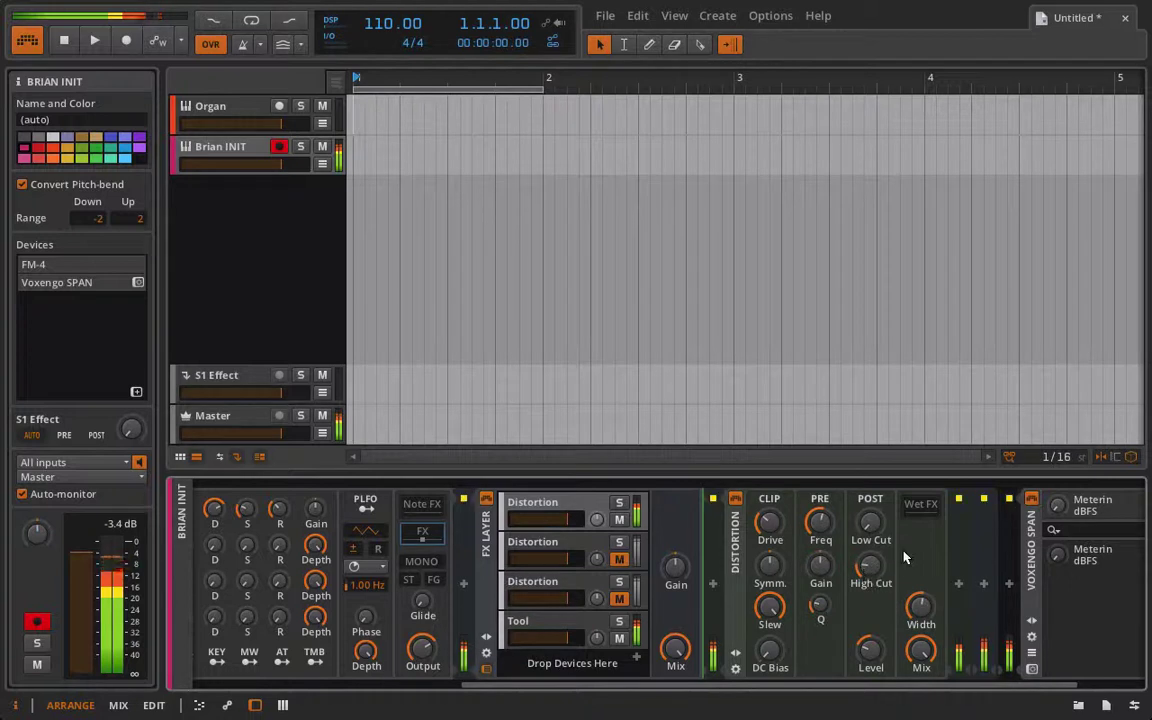
Raise DC Bias and Drive and slightly lower Slew and Level on the first Distortion, and reopen the Voxengo SPAN analyzer
drag(766, 657, 766, 669)
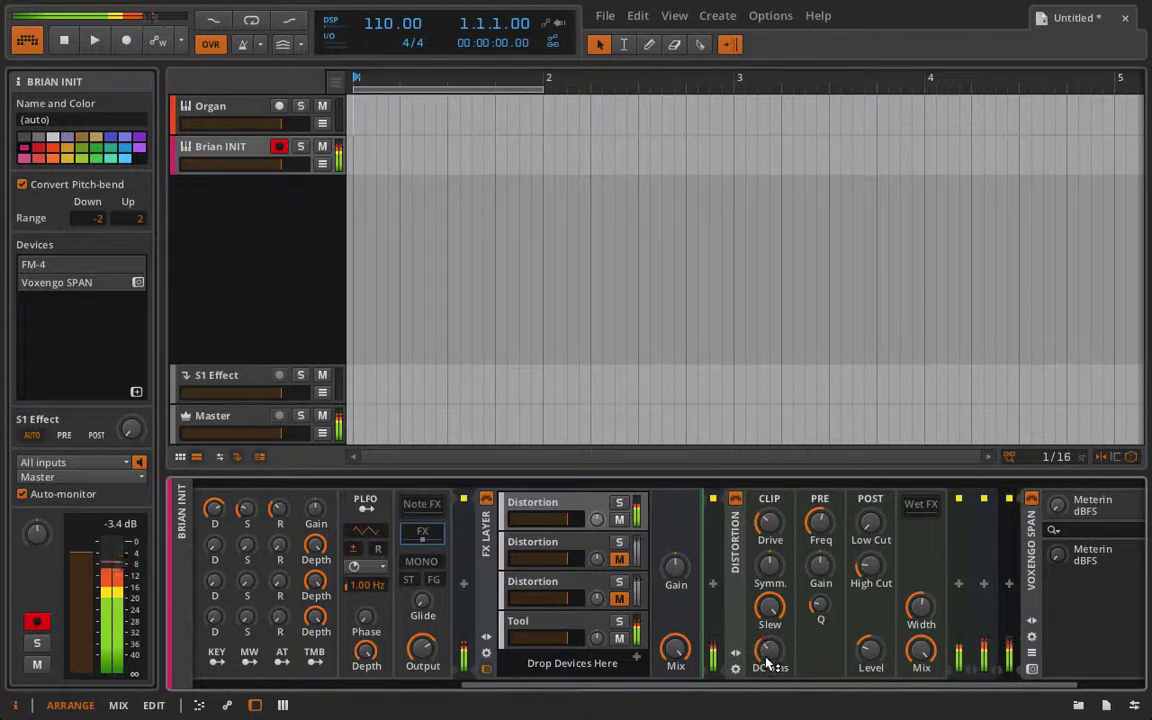
drag(771, 610, 769, 613)
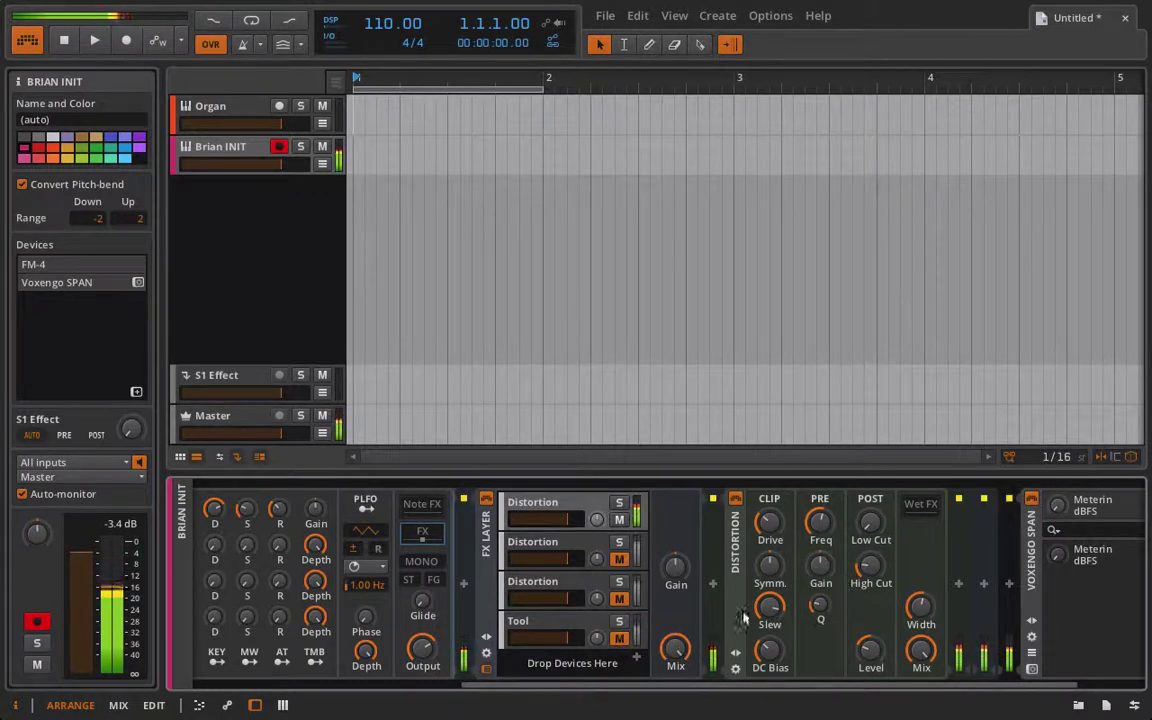
drag(769, 522, 769, 518)
drag(870, 650, 871, 660)
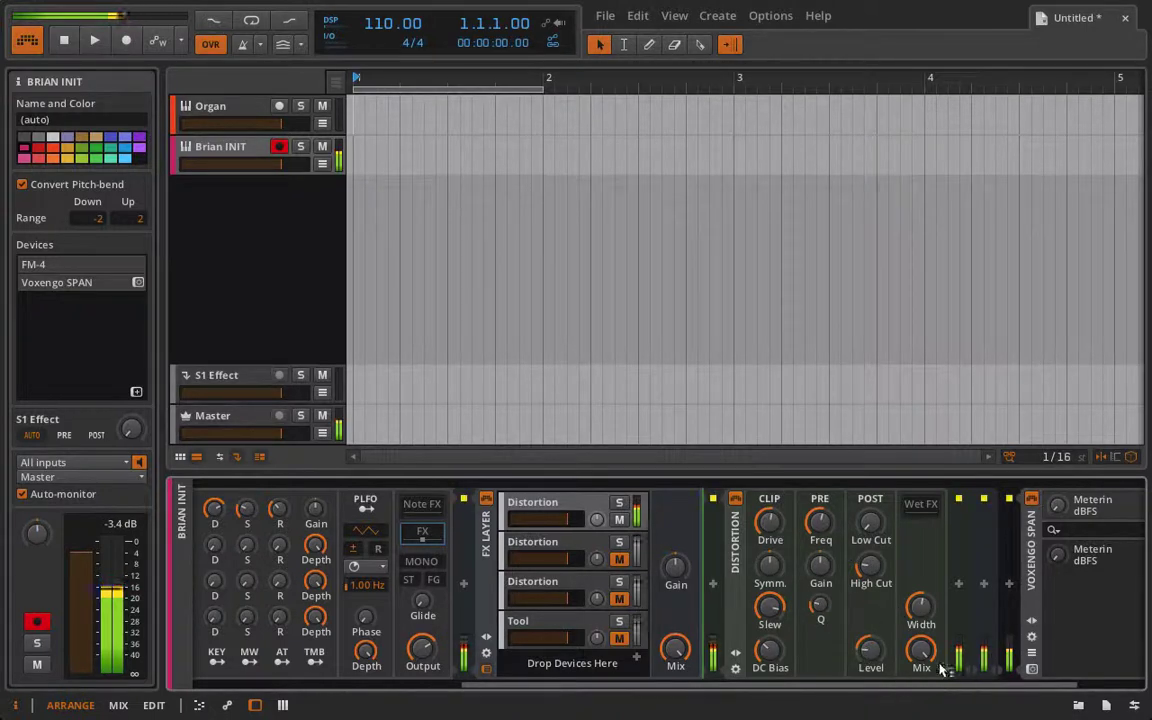
click(1032, 668)
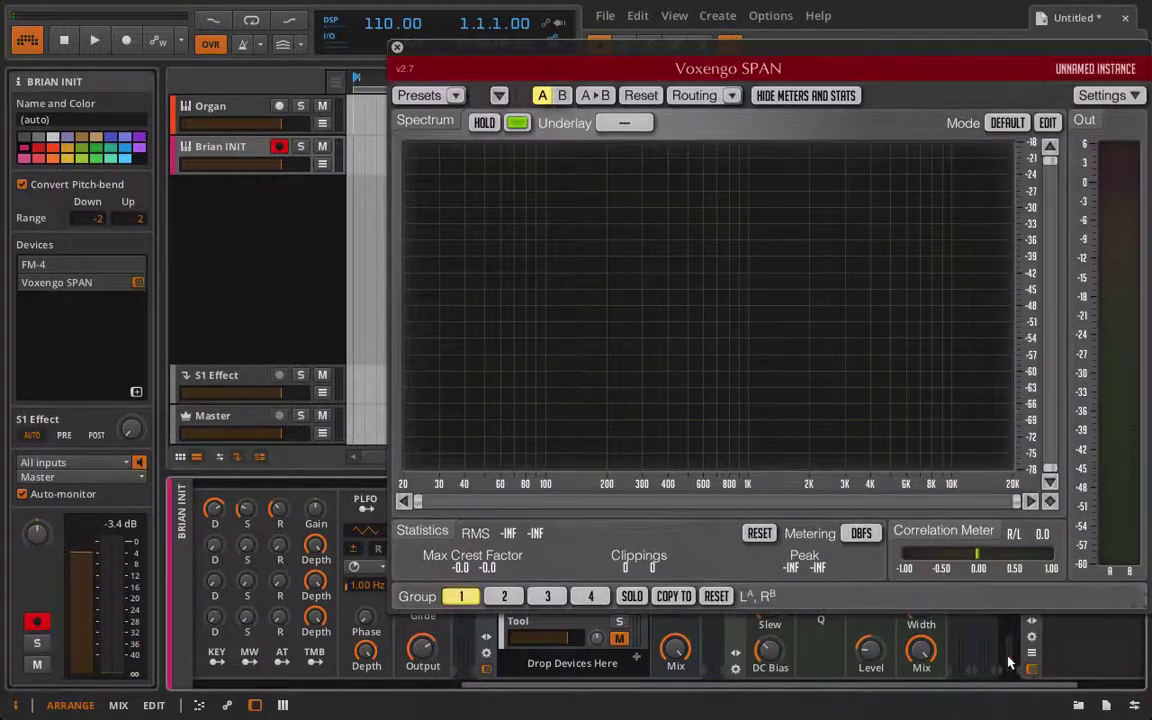
Audition held notes through the first Distortion and examine its harmonics in Voxengo SPAN, closing the analyzer when done
drag(707, 51, 1097, 45)
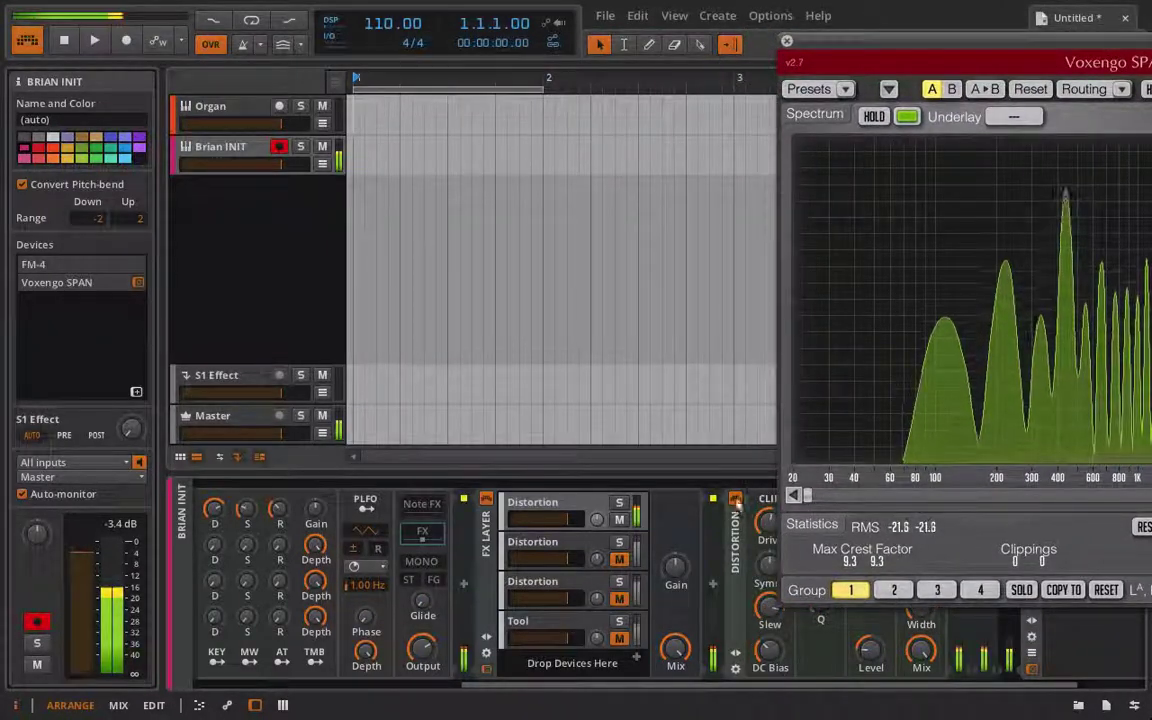
drag(950, 62, 670, 102)
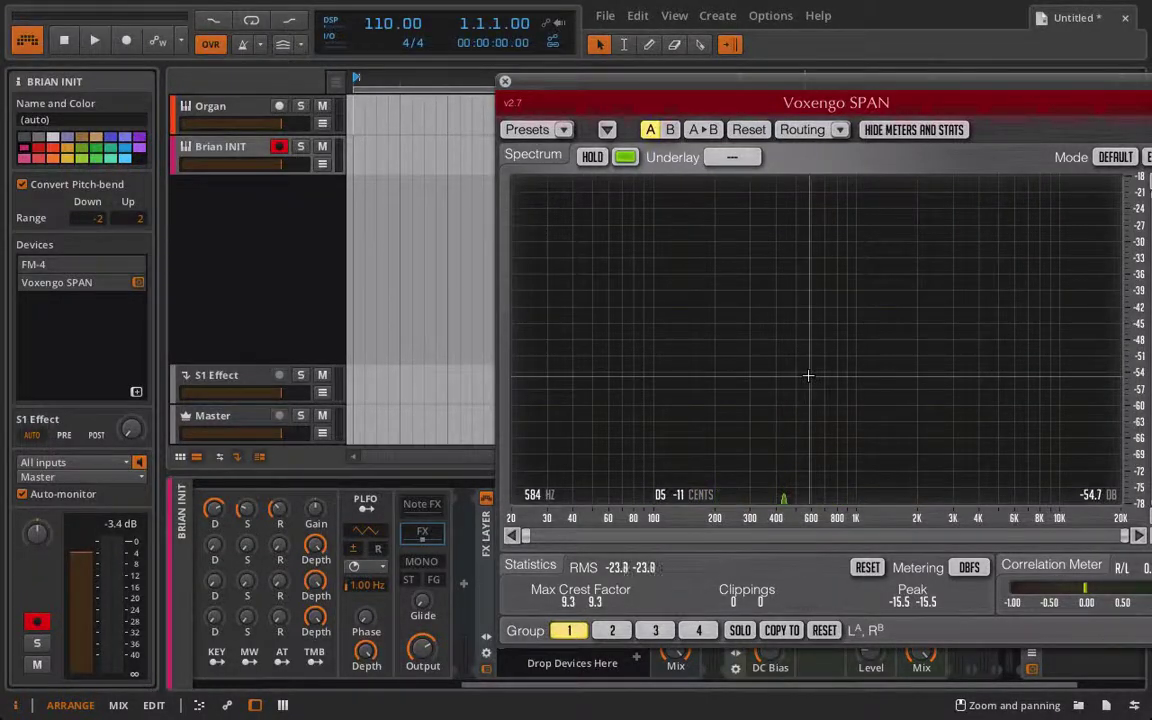
scroll(290, 525, left, 10)
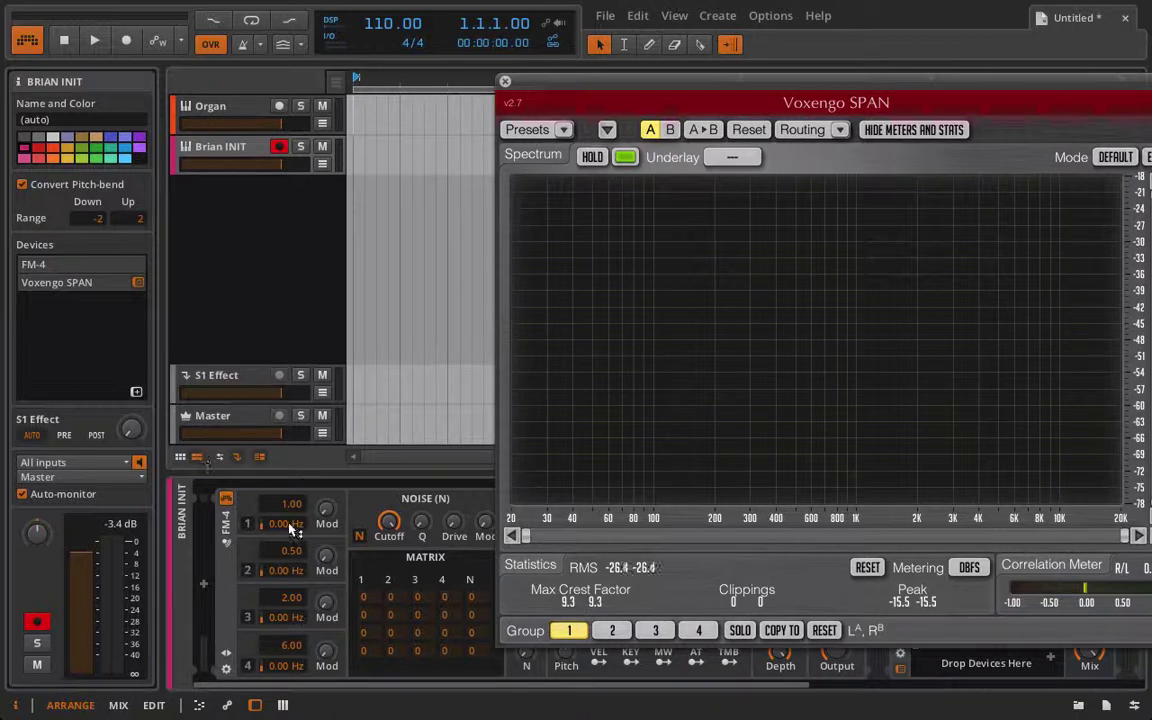
key(a)
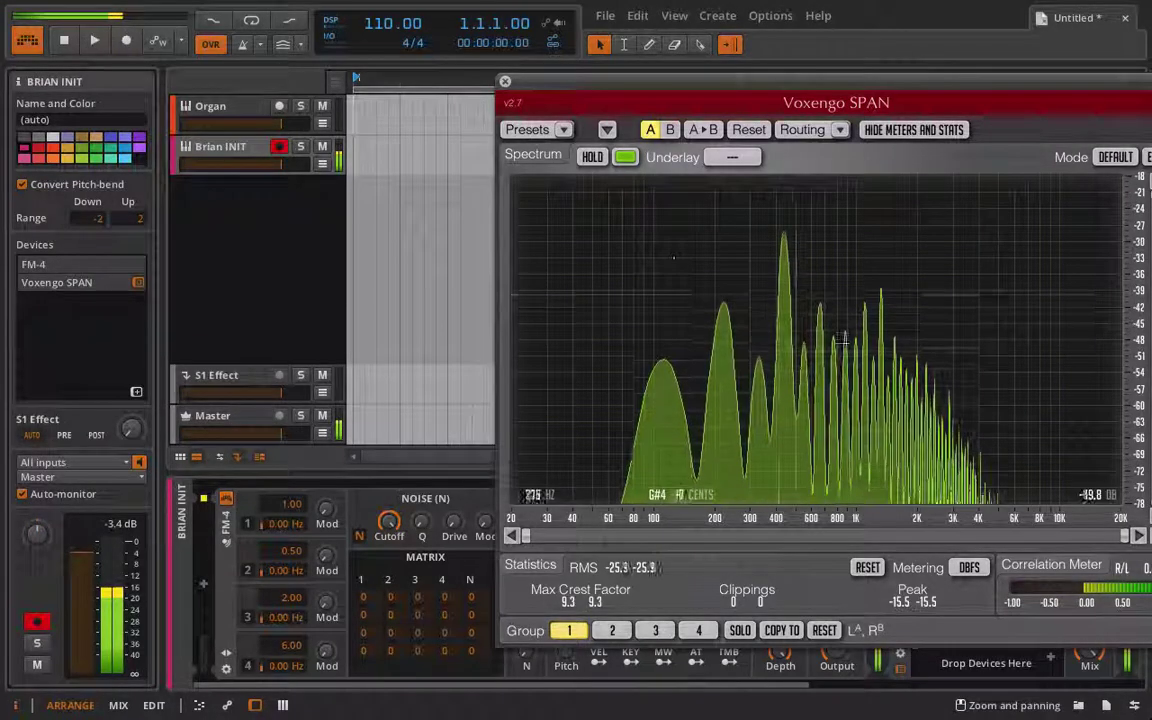
scroll(340, 583, right, 5)
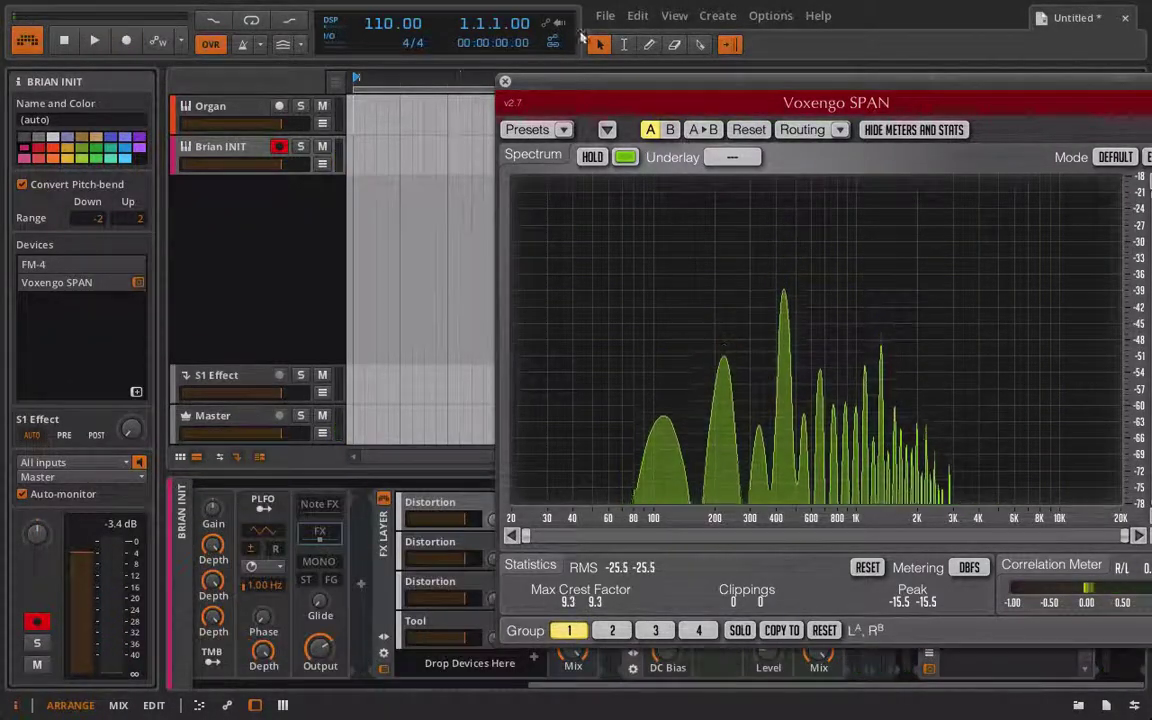
drag(557, 80, 881, 73)
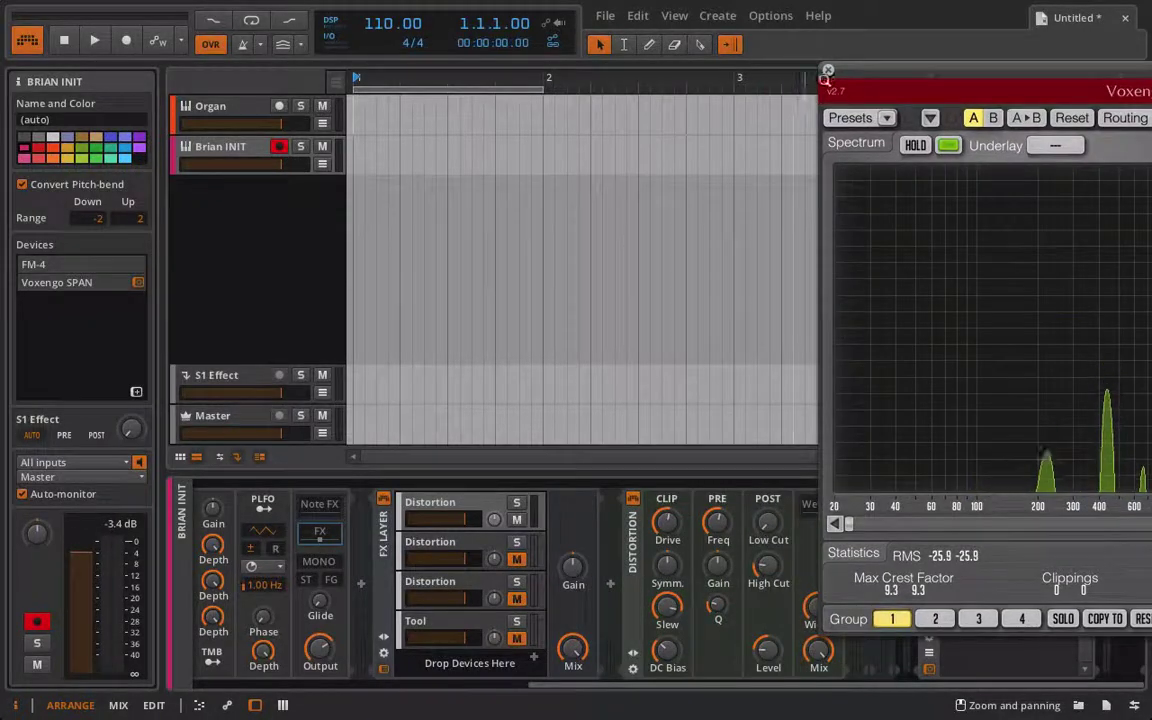
click(828, 72)
key(a)
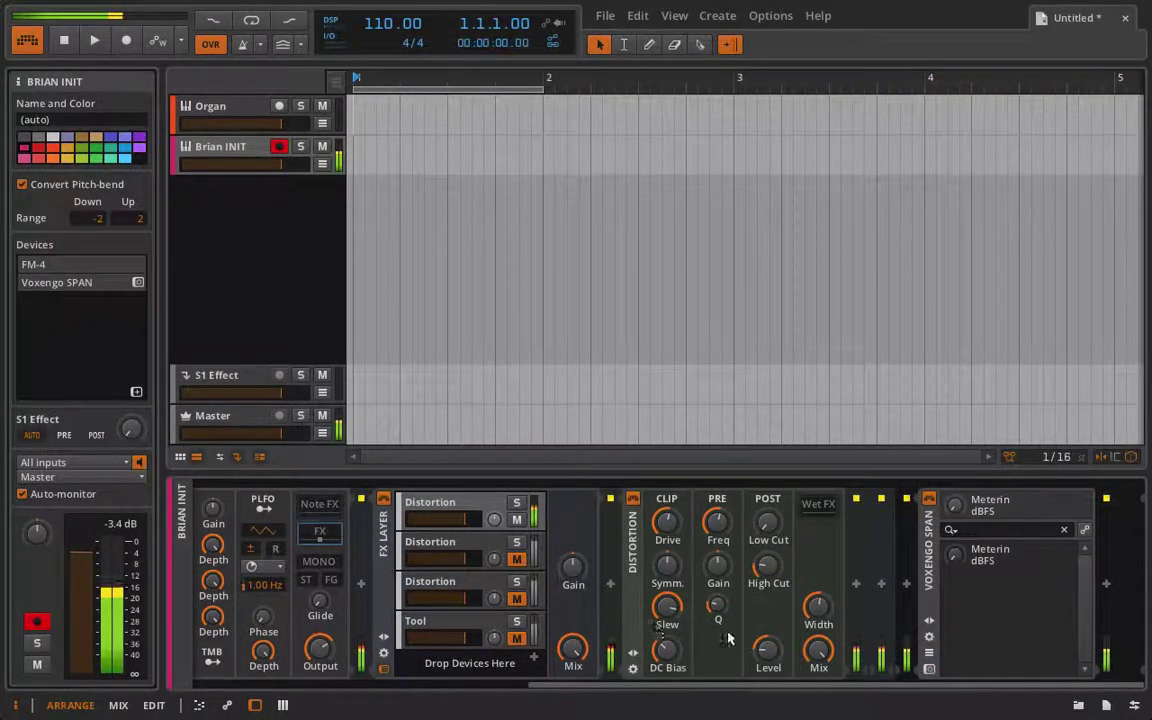
Select the second Distortion layer, raise its Symmetry, set Slew to about +88.6 dB, and solo the layer
click(440, 544)
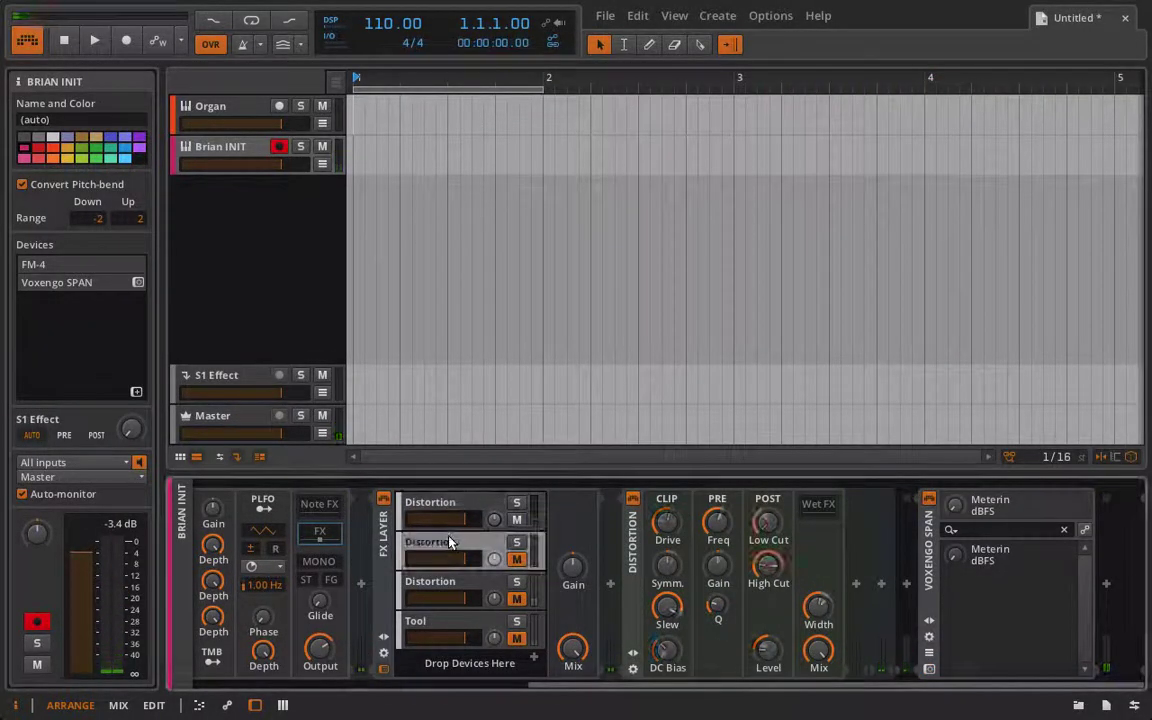
click(673, 556)
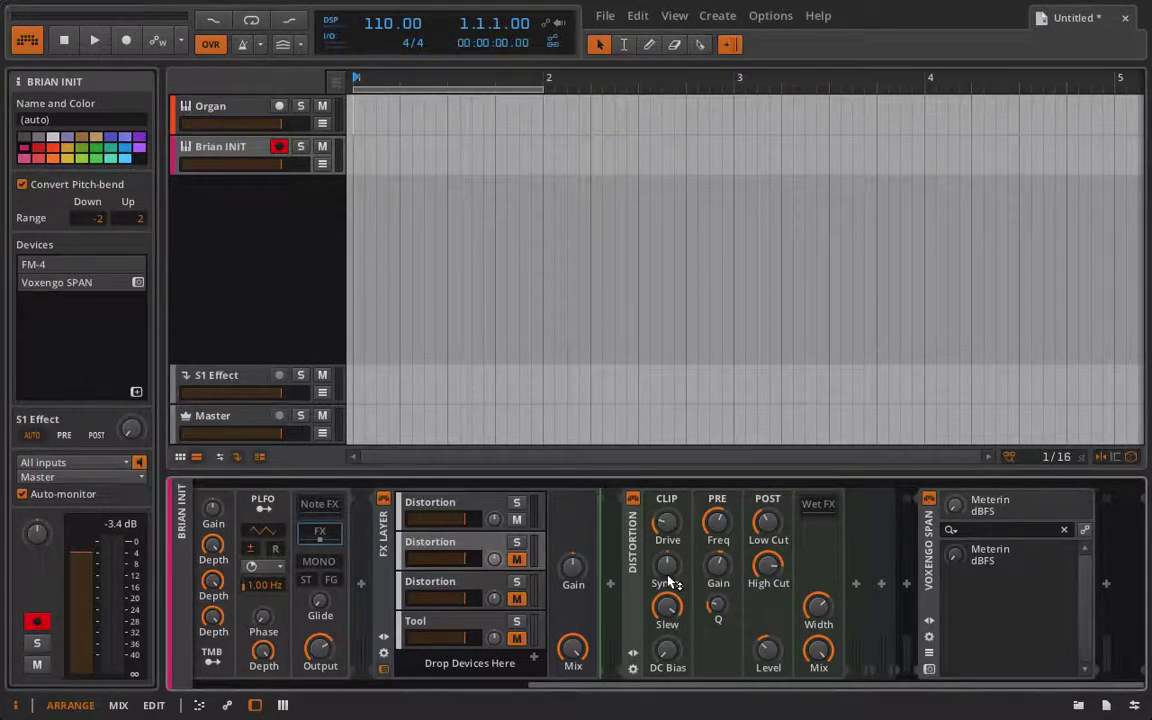
drag(668, 577, 672, 616)
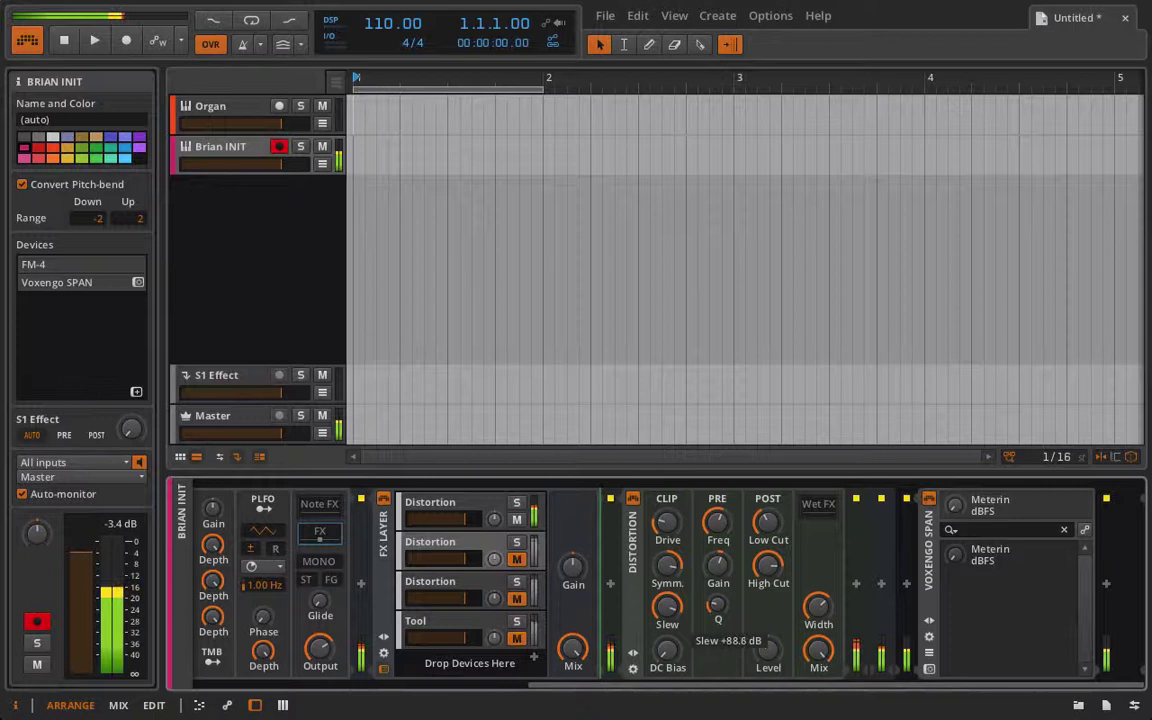
click(516, 545)
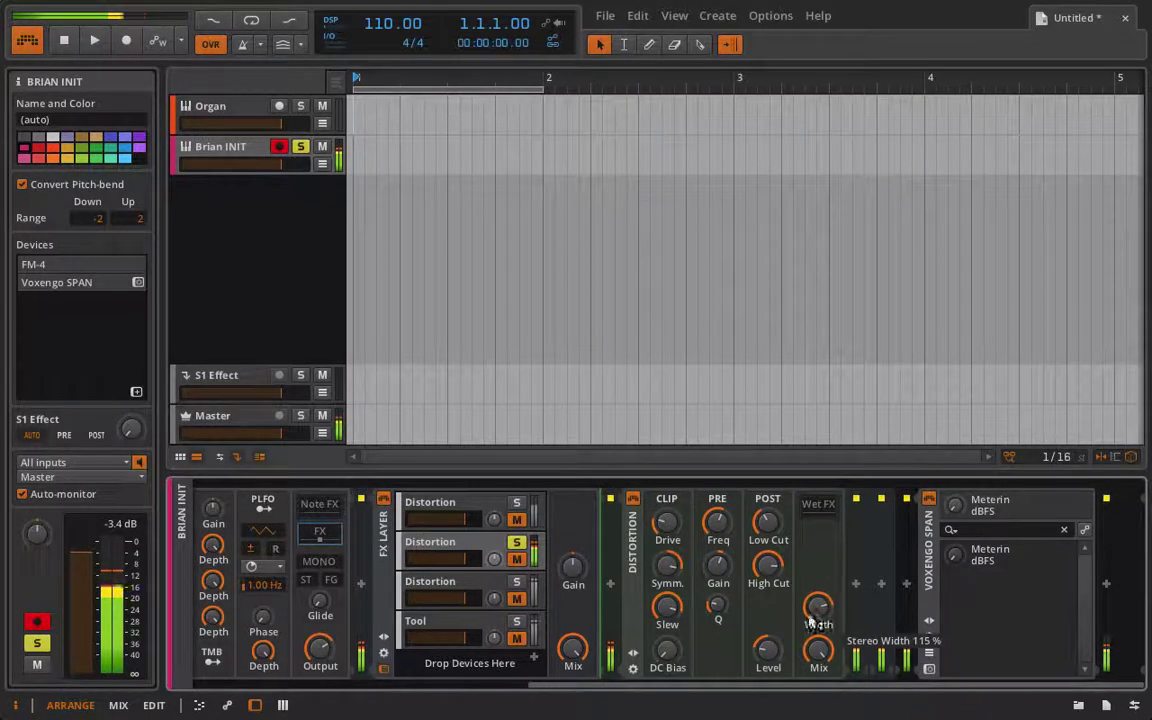
On the second Distortion, raise the post Low Cut, lower the High Cut, increase DC Bias and set Level to about -14 dB
mouse_move(775, 526)
mouse_down()
mouse_move(775, 498)
mouse_move(775, 508)
mouse_up()
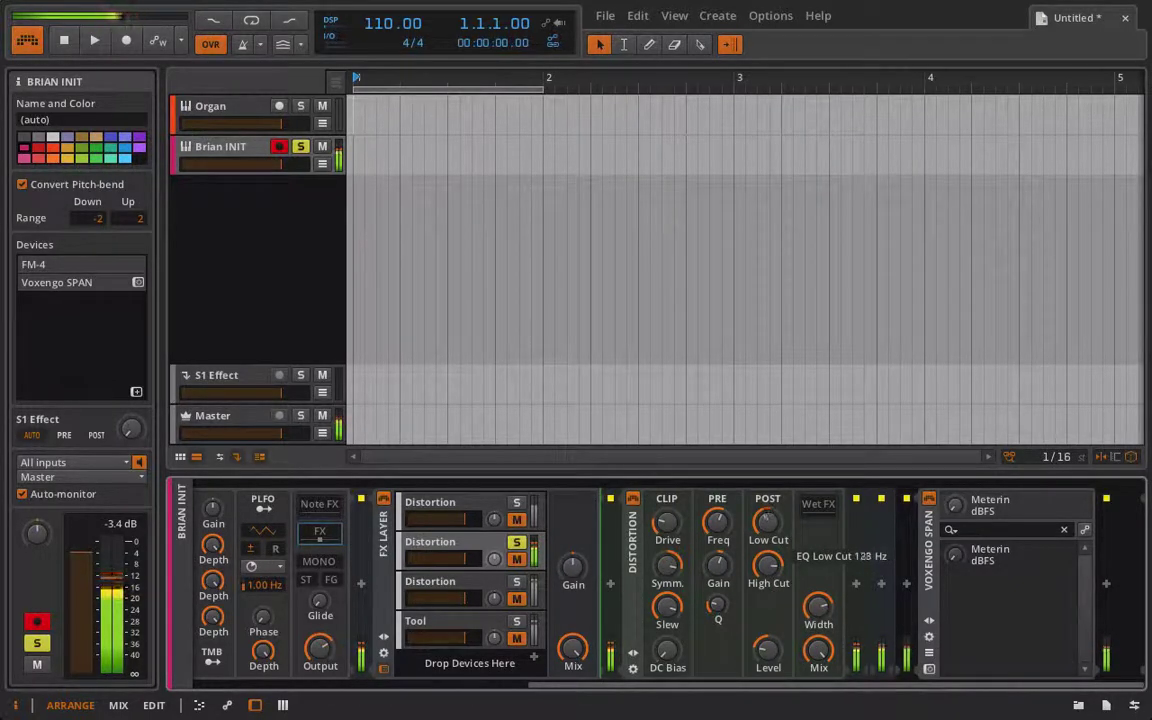
drag(774, 568, 774, 562)
drag(666, 650, 667, 651)
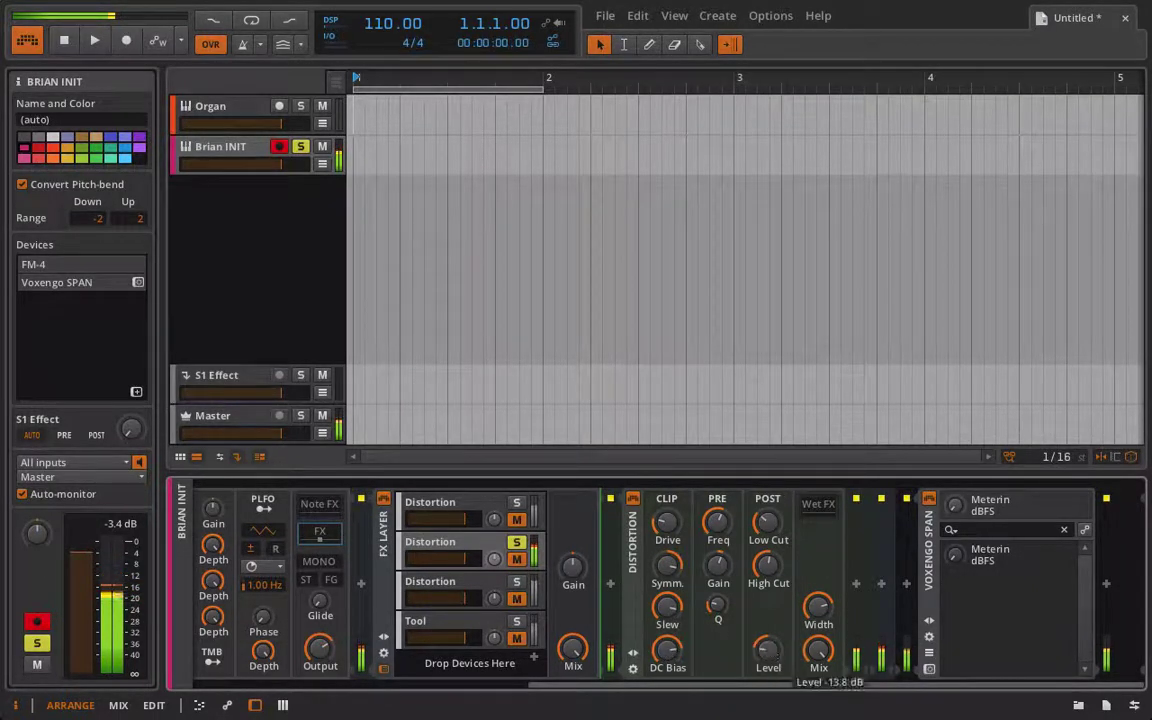
drag(768, 650, 768, 647)
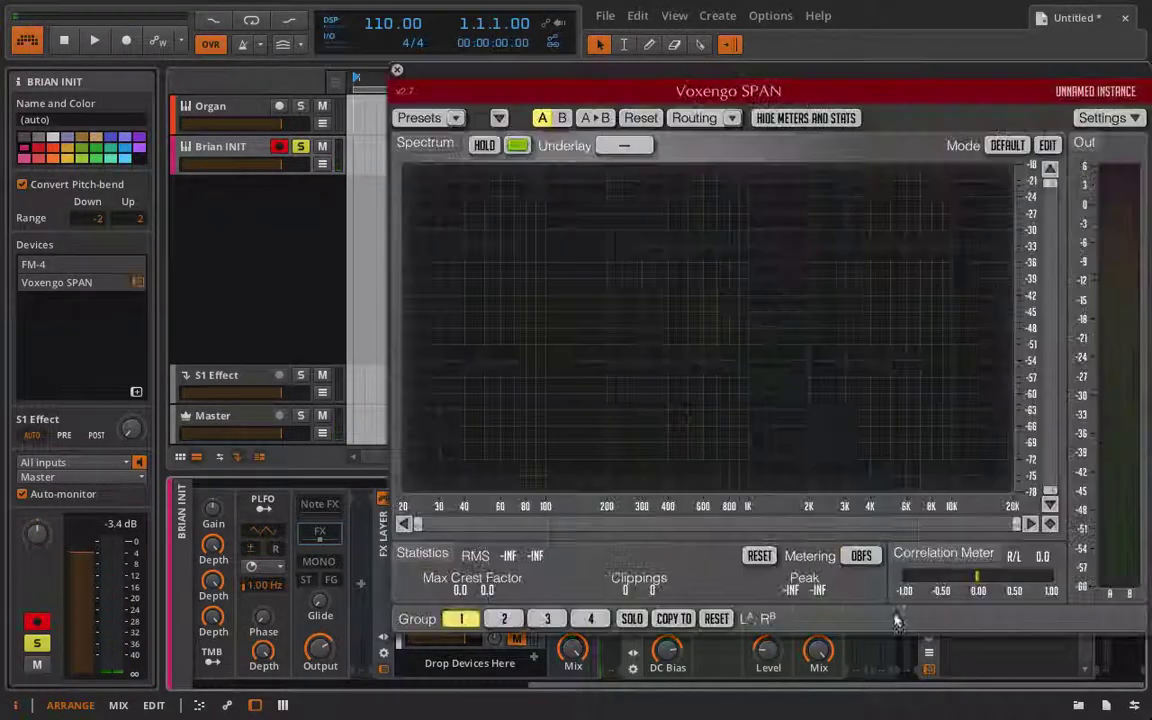
Raise Drive, Symmetry and Low Cut and fine-tune Level and High Cut on the second Distortion while watching Voxengo SPAN, and end its solo
click(929, 668)
drag(686, 98, 990, 8)
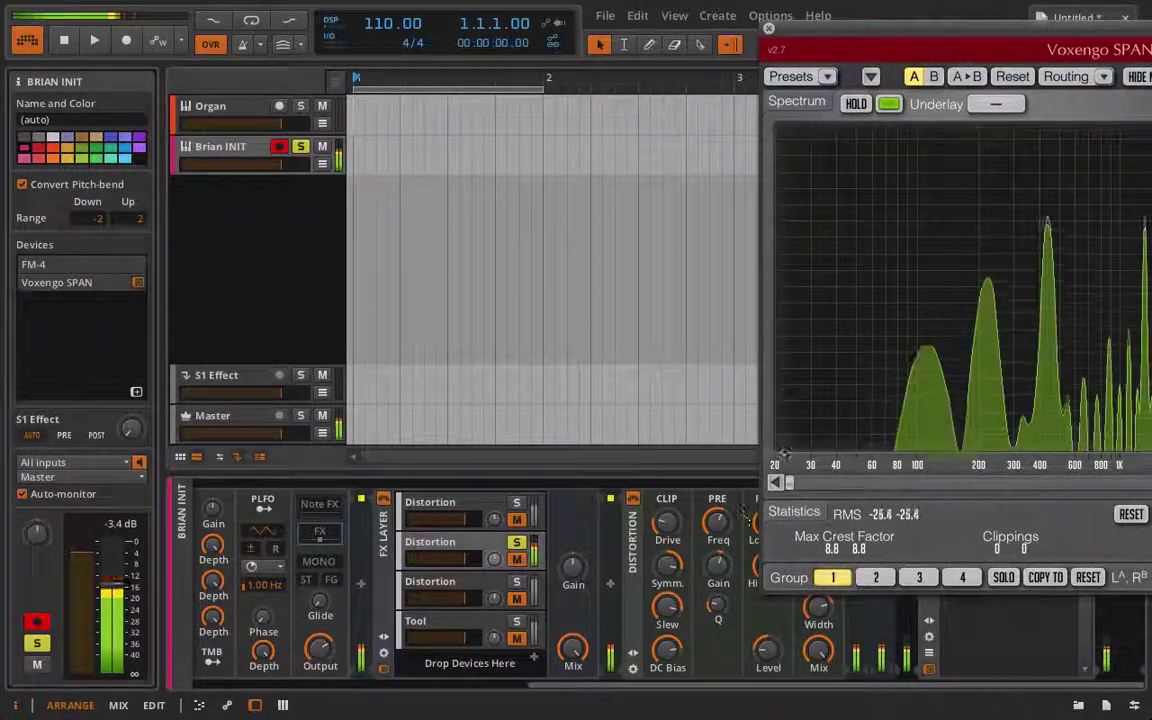
drag(821, 37, 944, 36)
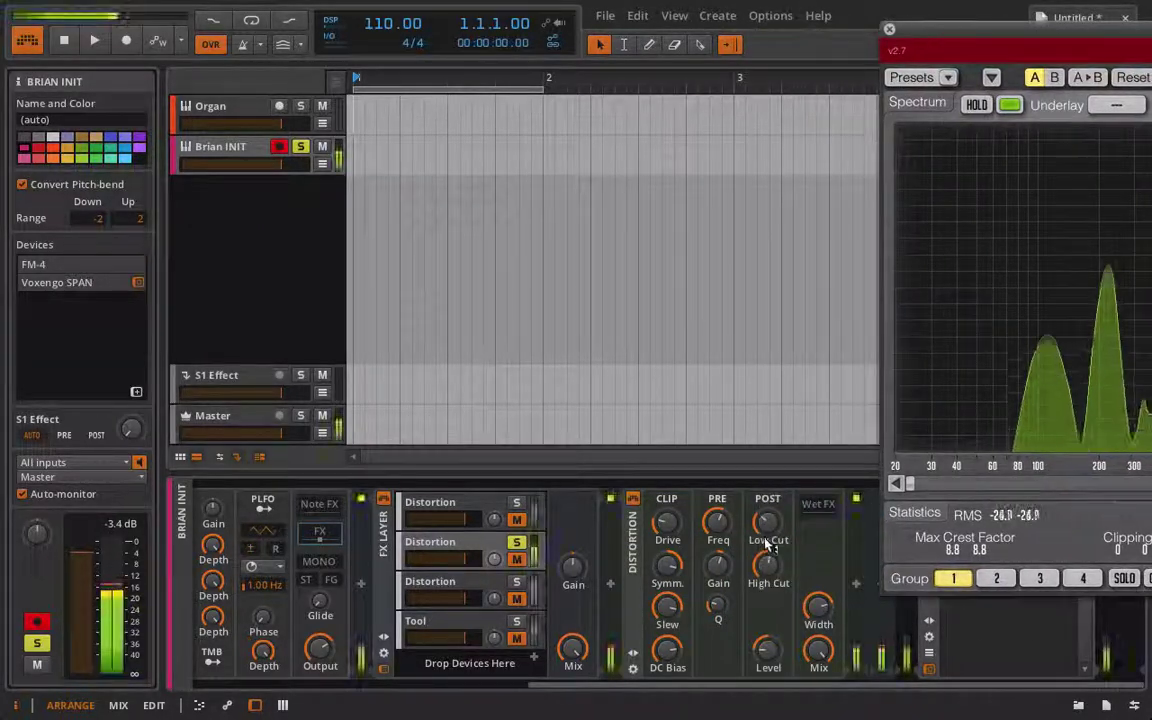
drag(768, 521, 768, 479)
drag(667, 522, 667, 484)
drag(771, 661, 771, 650)
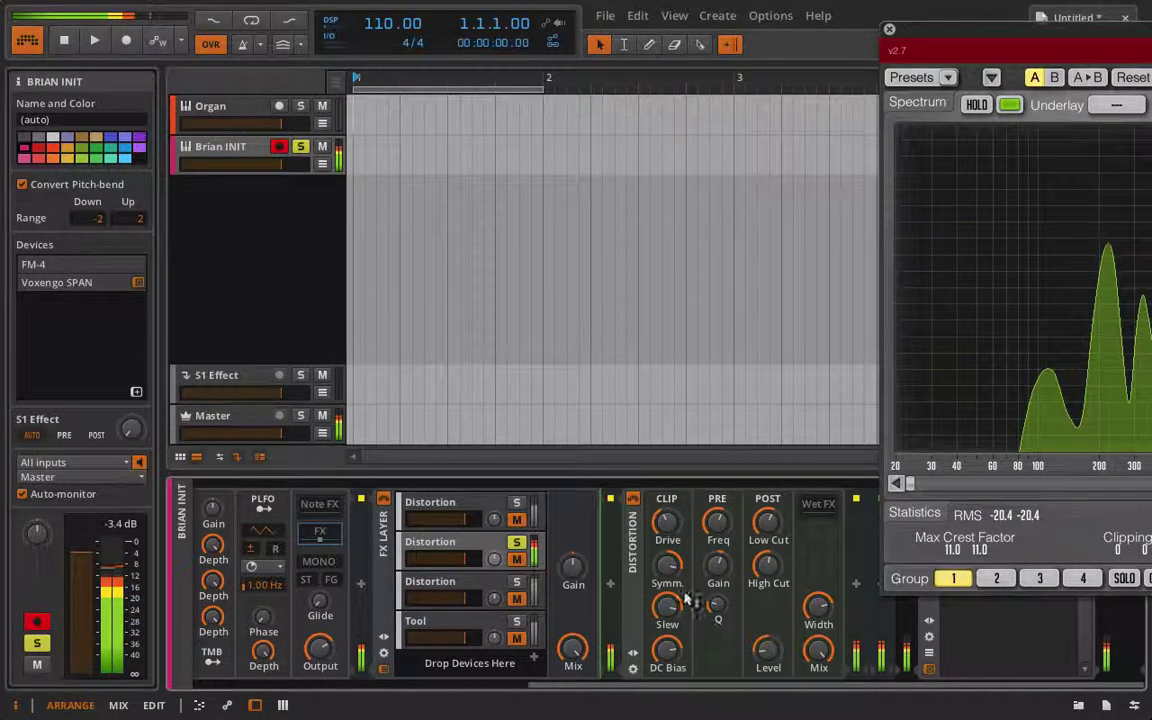
drag(672, 571, 672, 548)
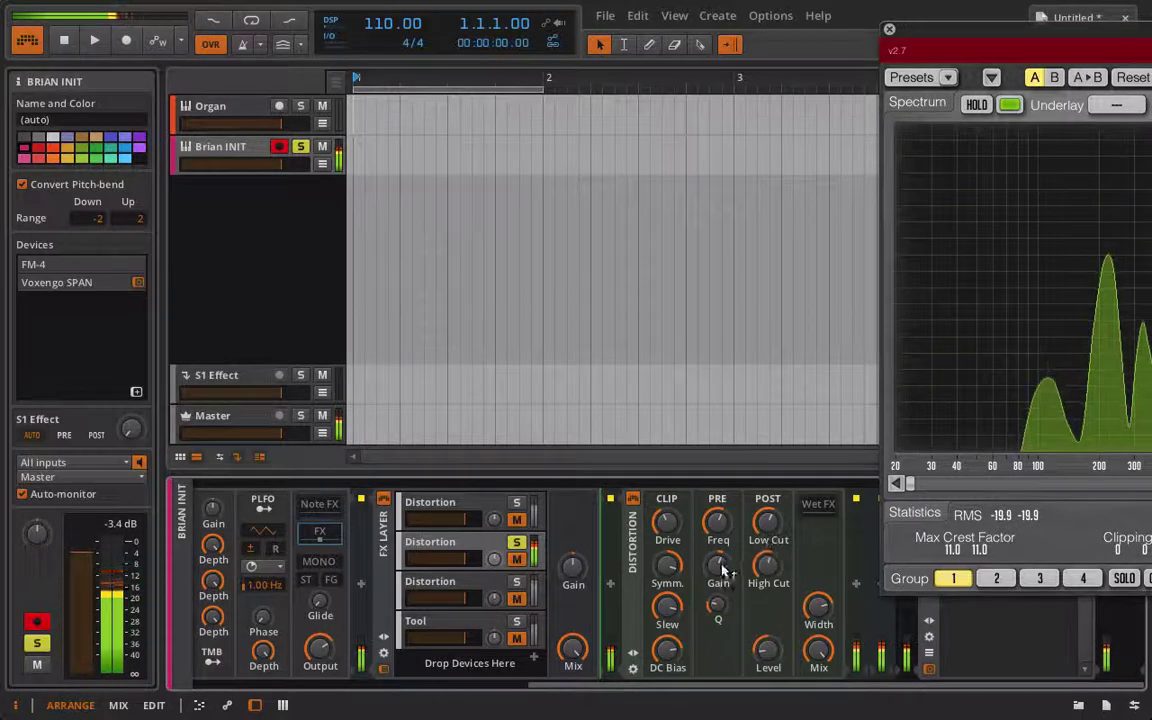
drag(766, 571, 766, 563)
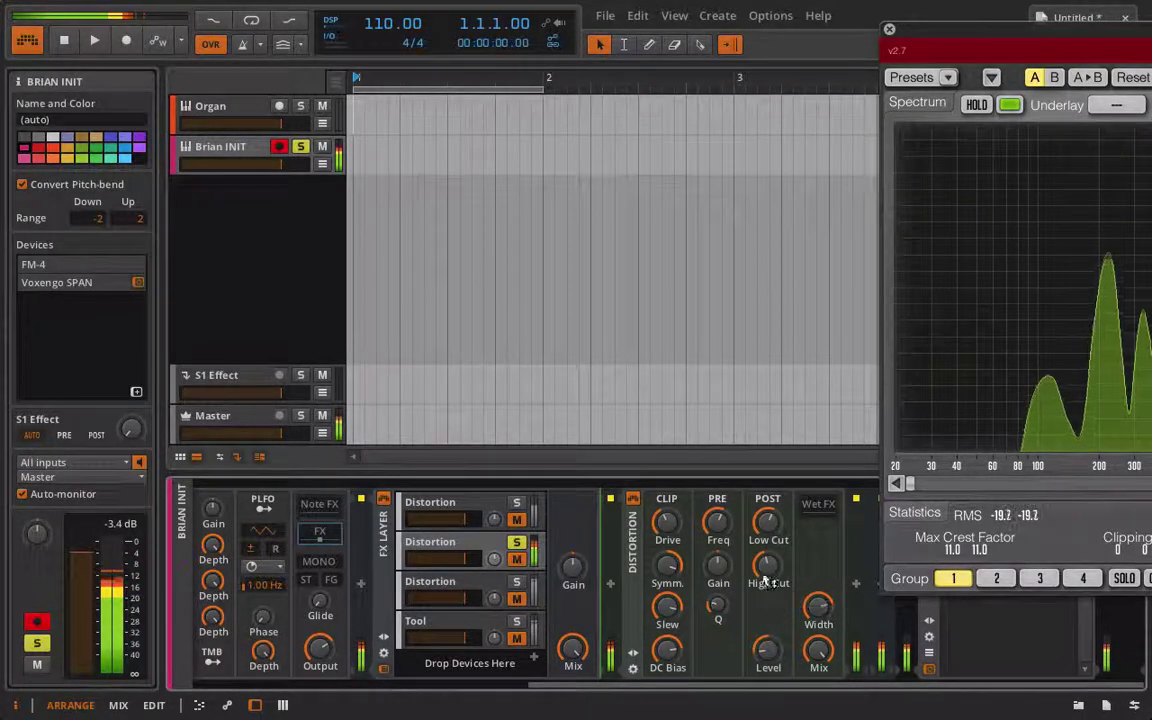
click(889, 29)
click(517, 543)
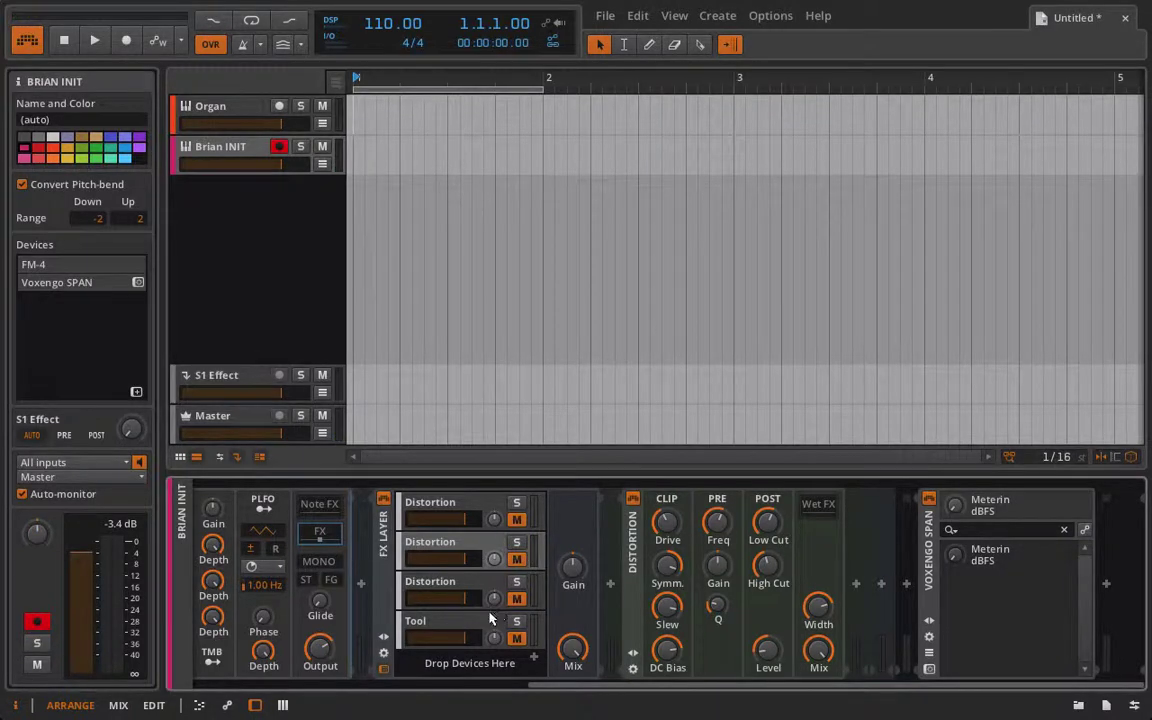
Select and solo the third Distortion layer, lower its Symmetry, and raise its post Low Cut above 1 kHz
click(458, 592)
drag(670, 570, 669, 628)
click(517, 582)
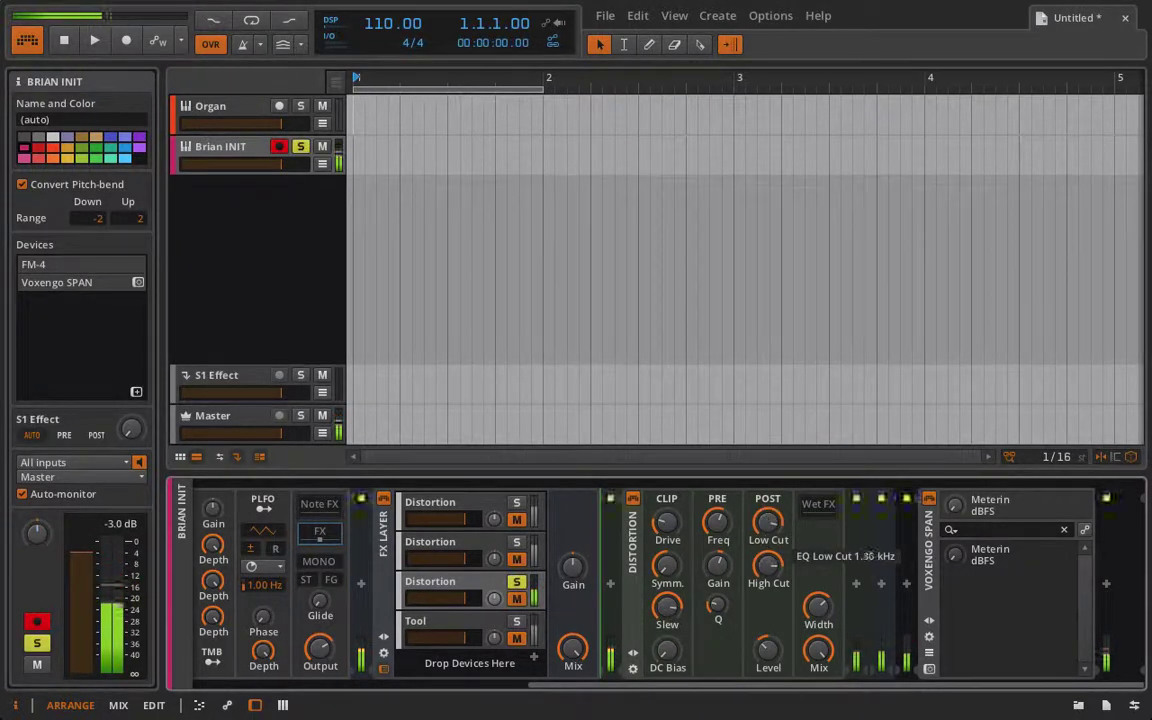
drag(760, 560, 760, 530)
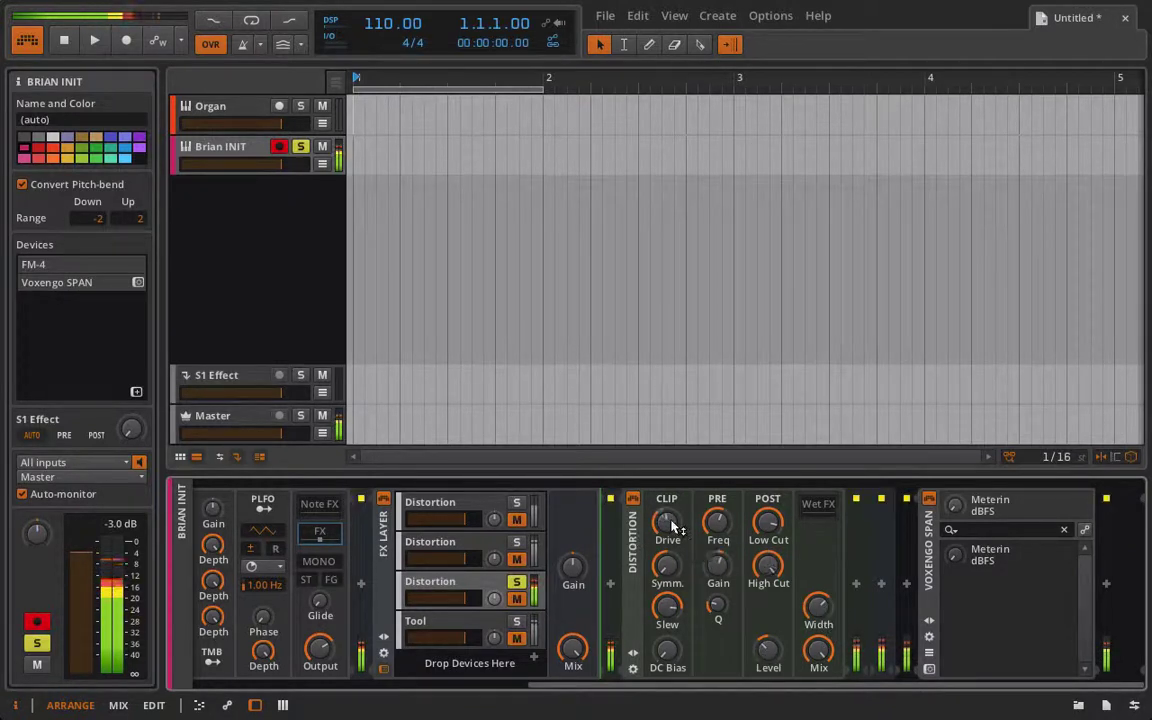
On the third Distortion, lower Level, raise Drive and DC Bias, readjust Symmetry, and widen the stereo Width to about 150 %
drag(777, 662, 777, 660)
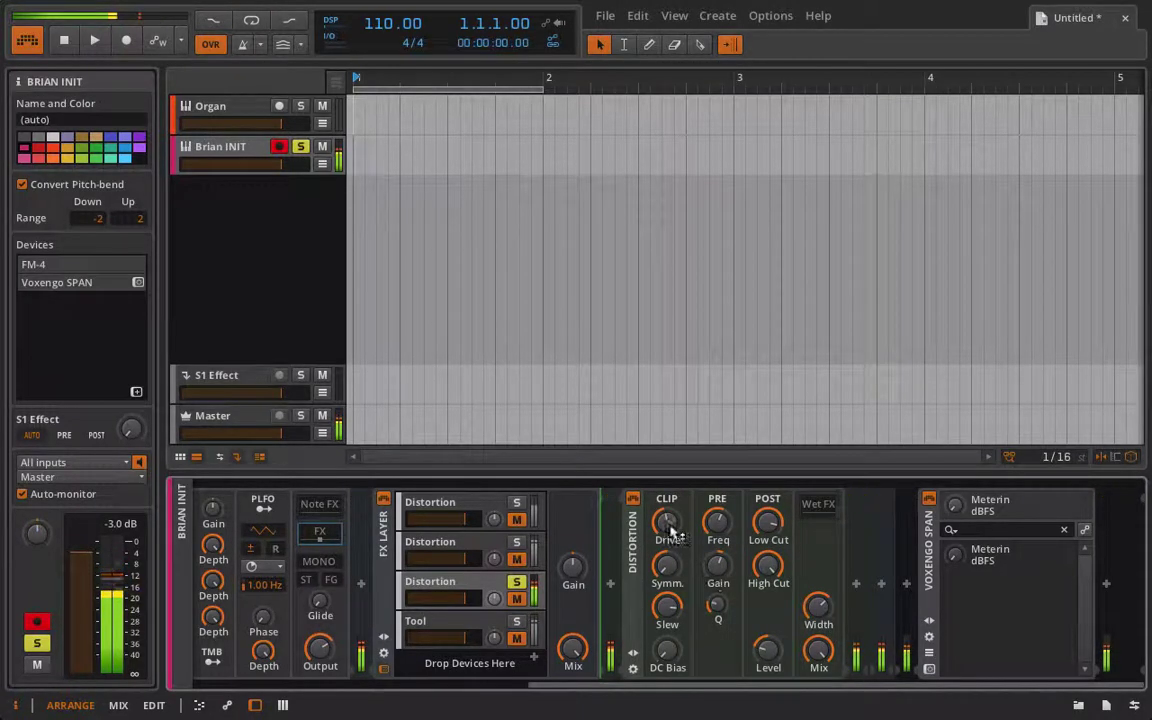
drag(672, 535, 672, 516)
drag(668, 573, 668, 553)
mouse_move(669, 646)
mouse_down()
mouse_move(669, 598)
mouse_move(672, 638)
mouse_up()
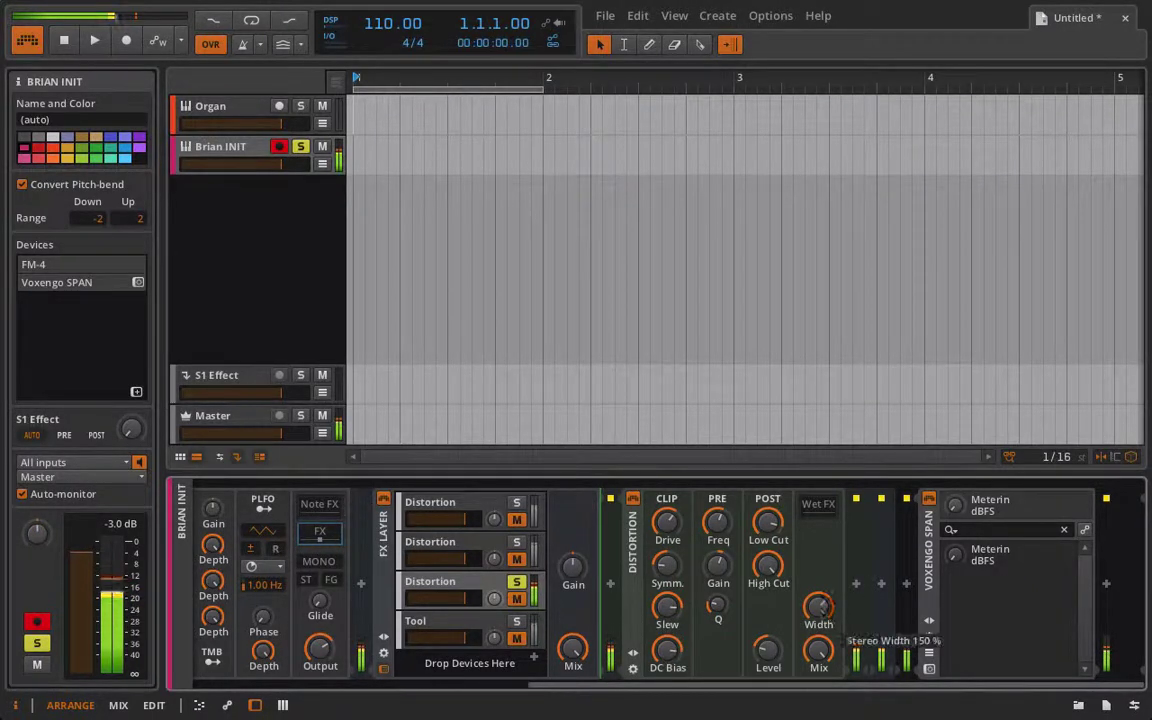
drag(816, 652, 816, 652)
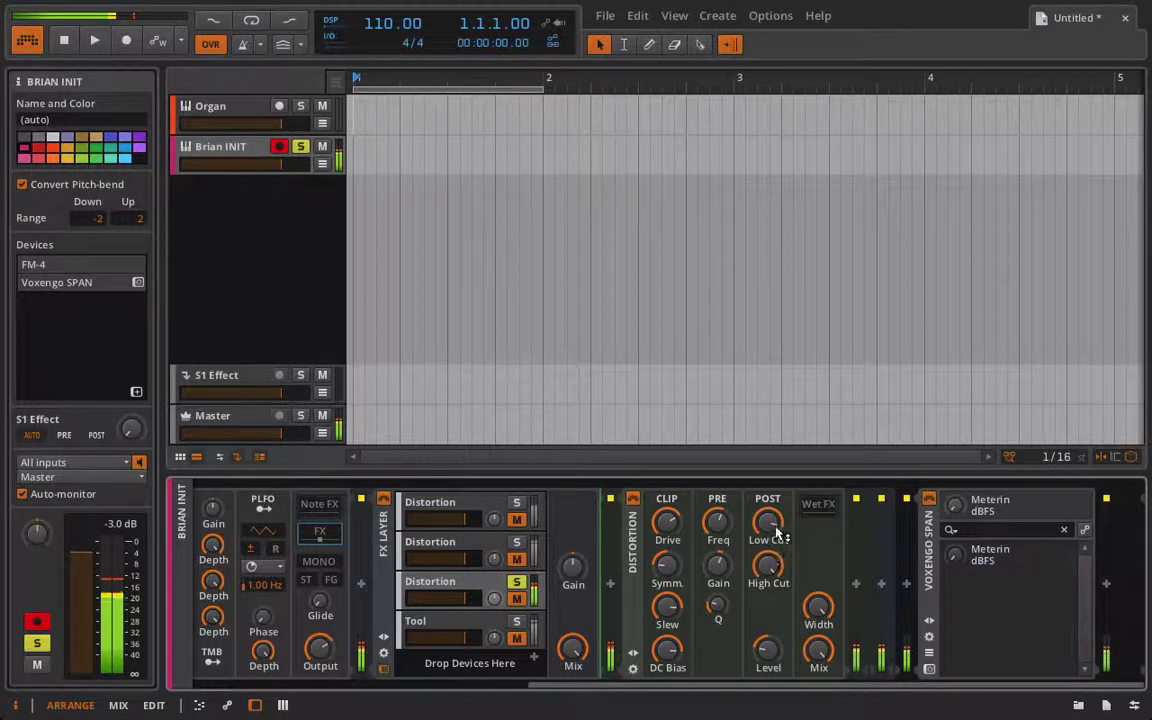
Check the third Distortion's spectrum in Voxengo SPAN, raise its Drive and Level, and end the layer's solo
click(928, 668)
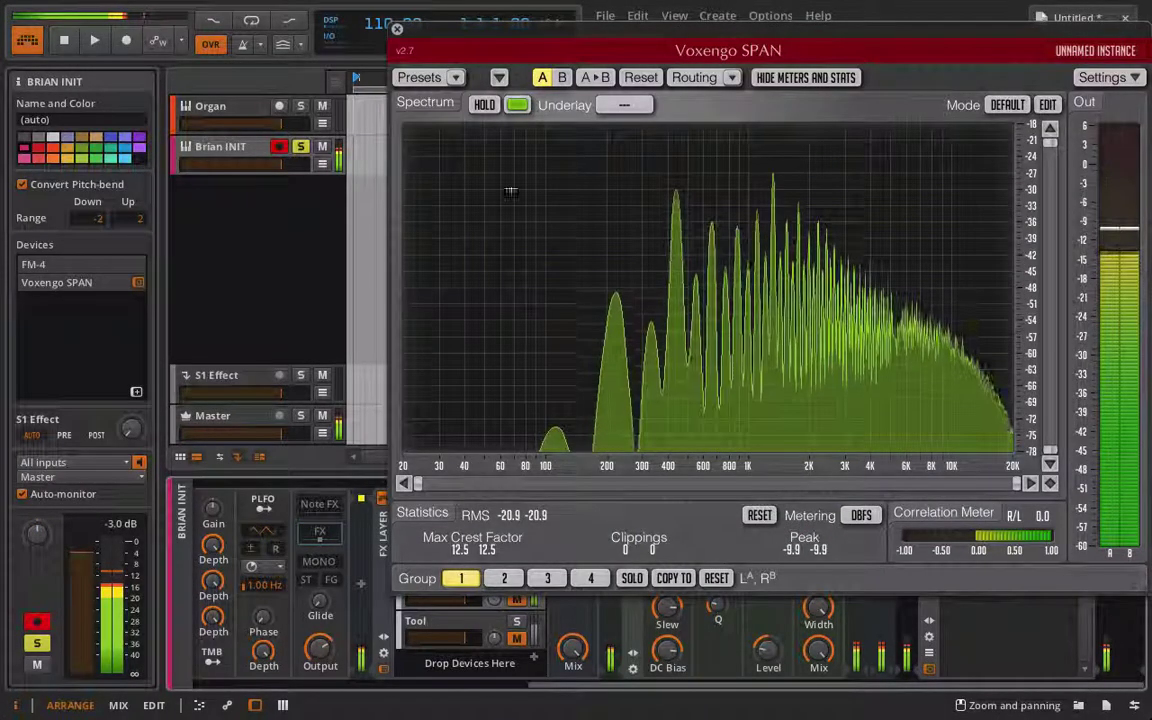
click(397, 29)
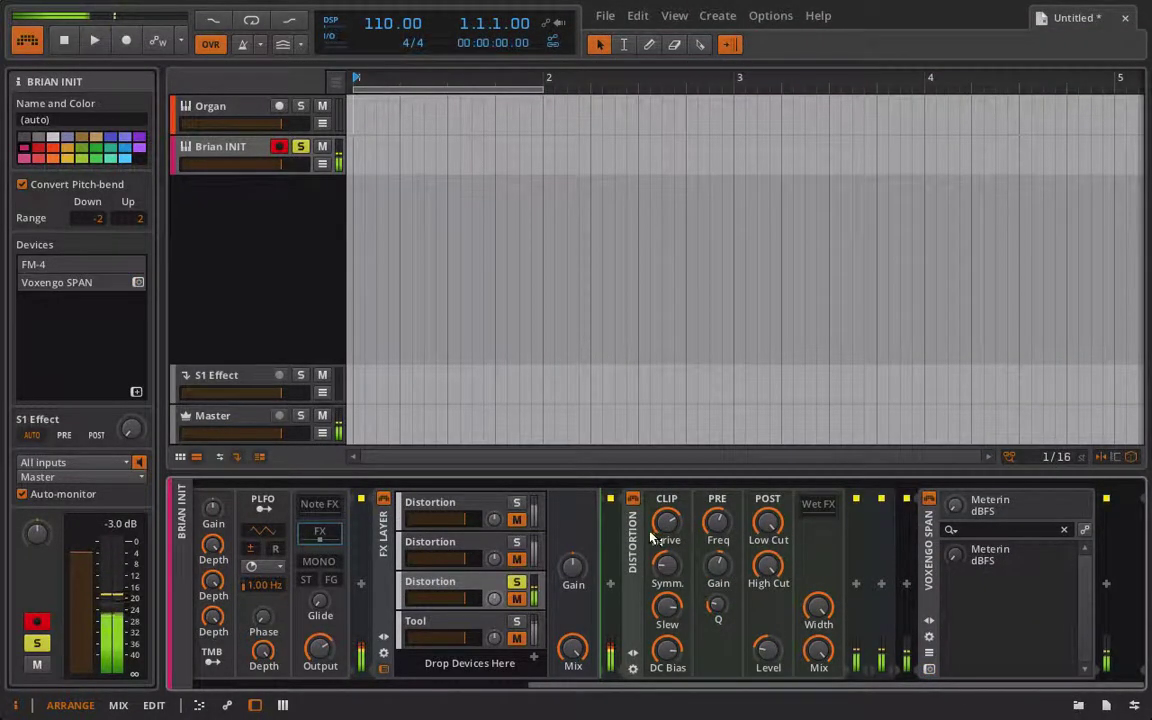
drag(669, 524, 669, 514)
drag(768, 650, 768, 636)
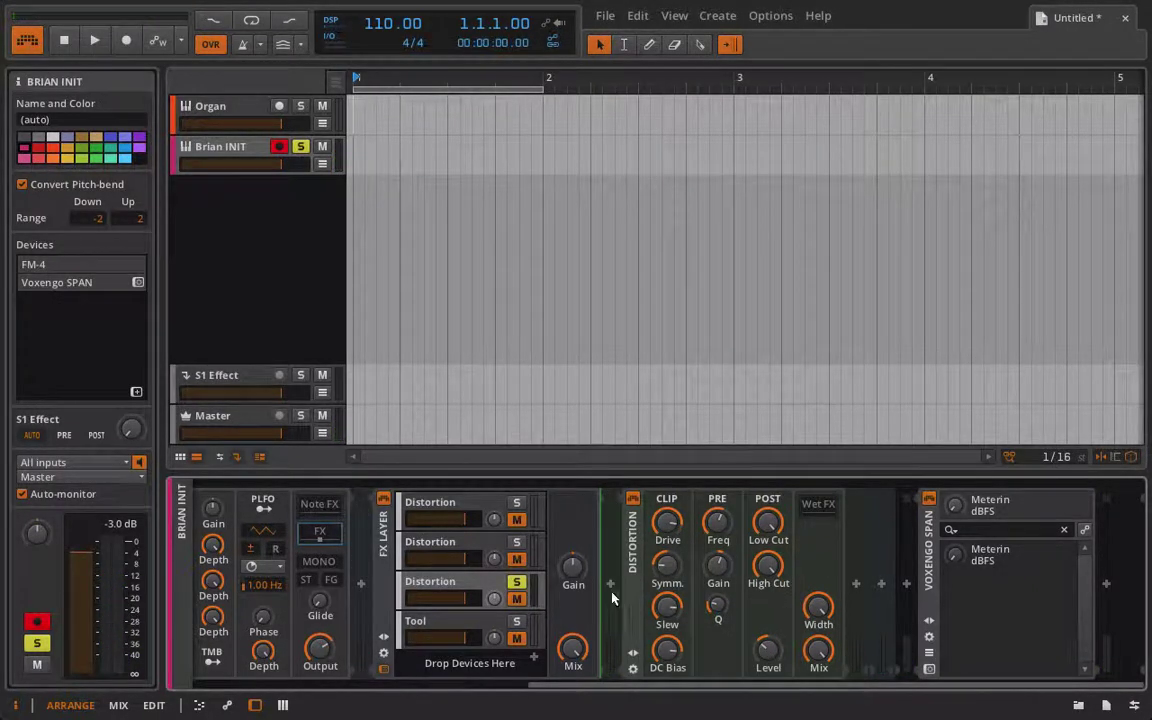
click(518, 586)
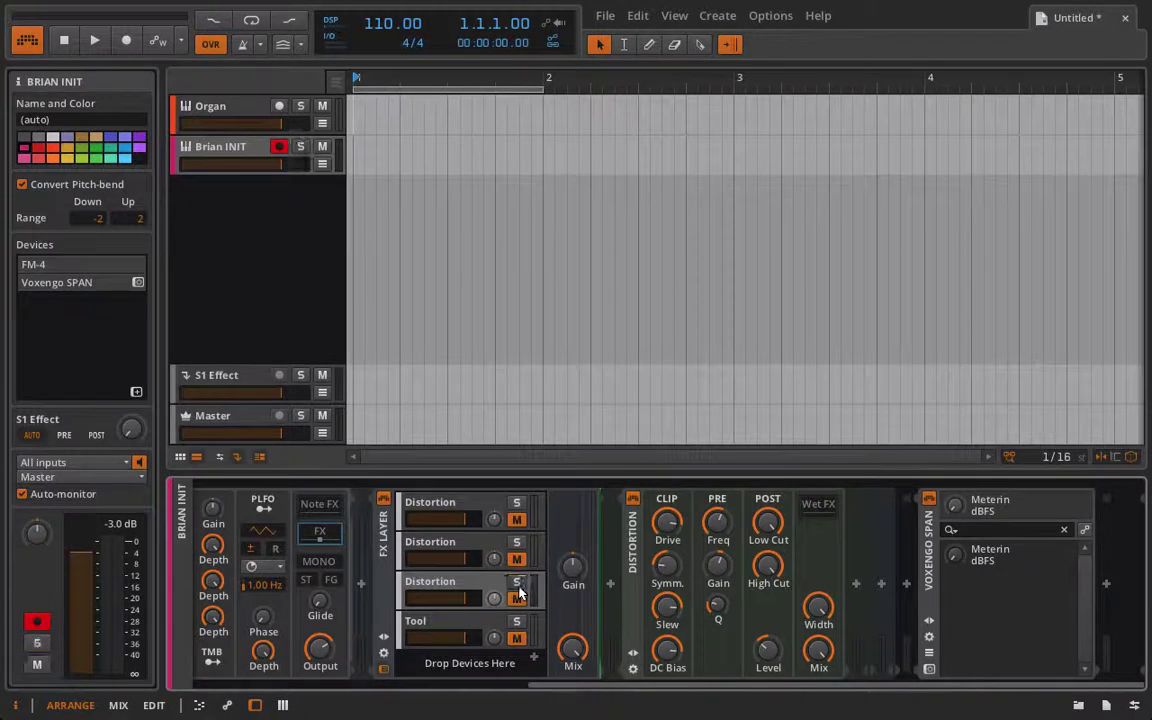
Unmute all three Distortion layers and the Tool layer in the FX Layer
click(518, 559)
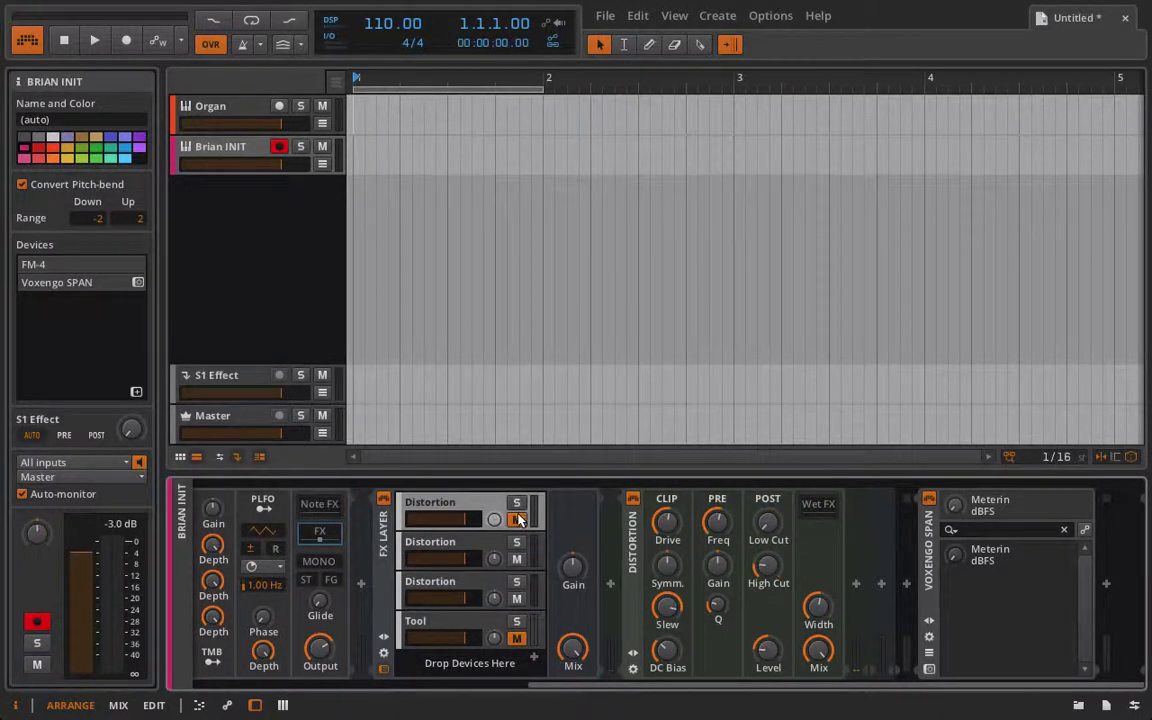
click(518, 519)
click(518, 639)
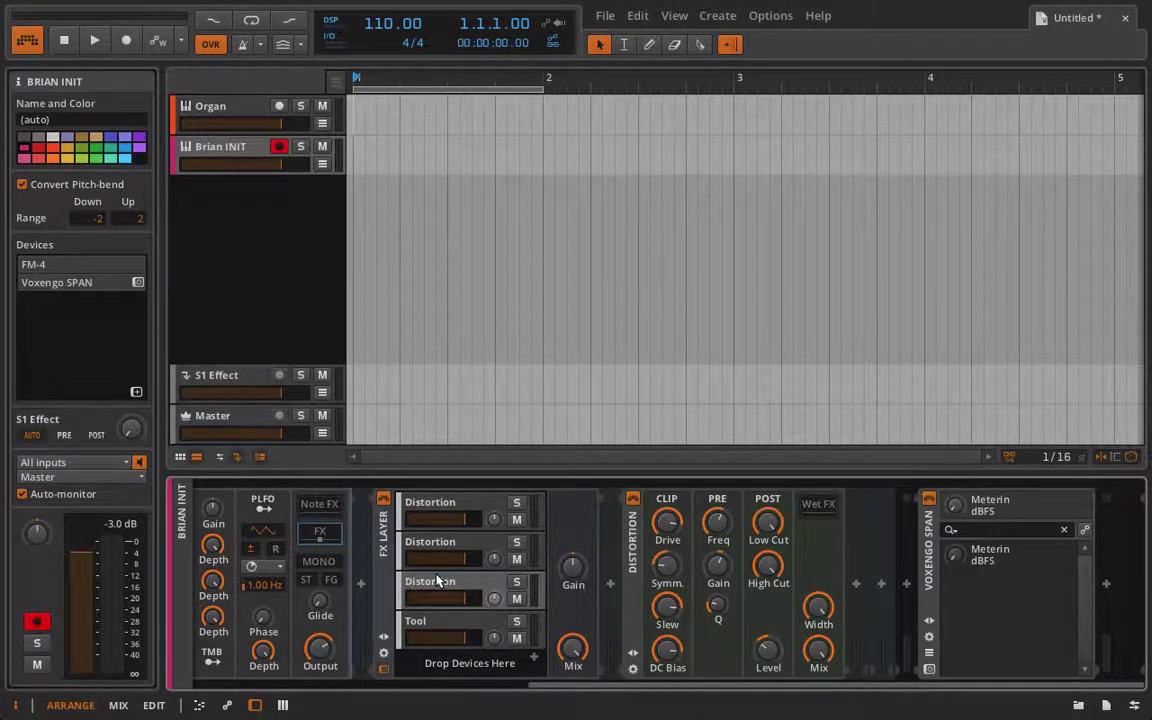
Pull the first Distortion and Tool layer volumes far down and lower the second and third Distortion volumes
drag(466, 527, 585, 626)
drag(464, 638, 422, 638)
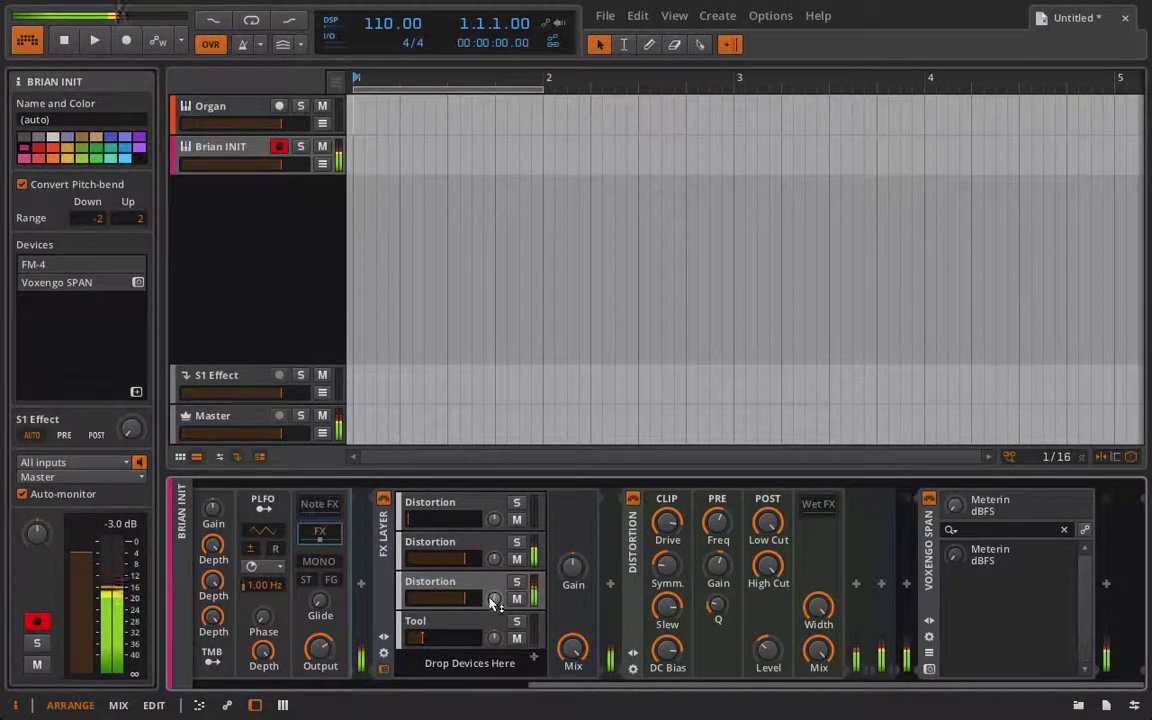
drag(464, 559, 460, 598)
Bring the first Distortion and Tool layer volumes back up to balance the blend, and collapse the FX Layer device
drag(409, 521, 460, 519)
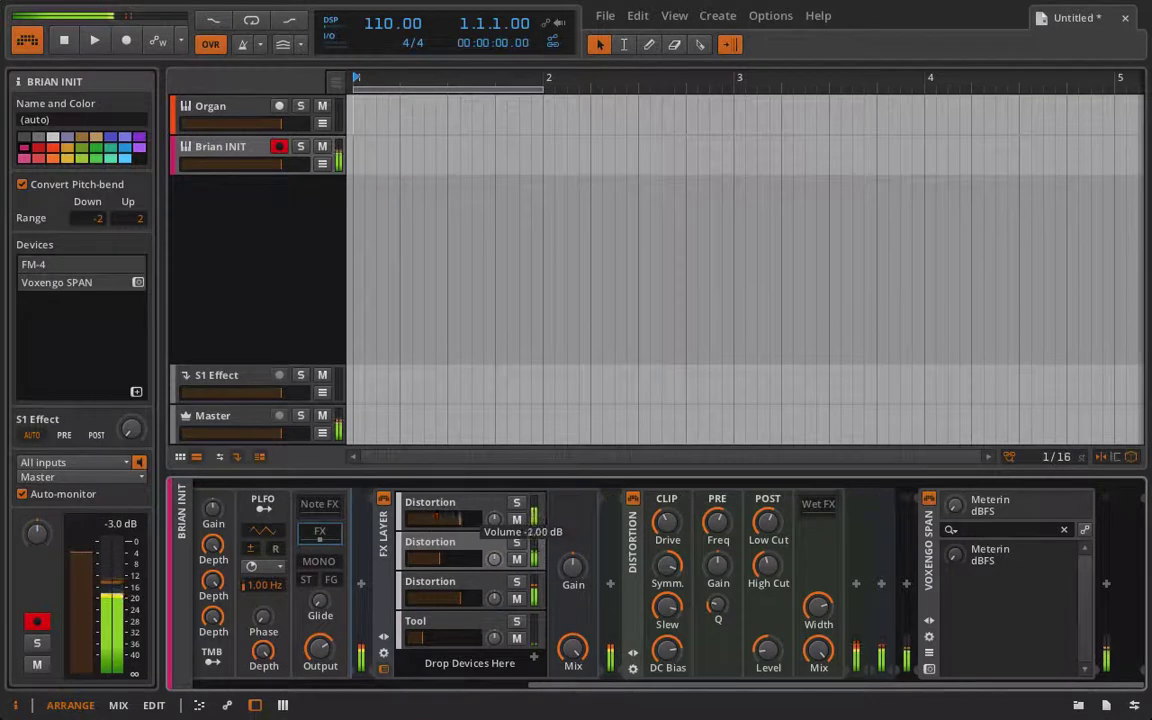
drag(424, 638, 442, 638)
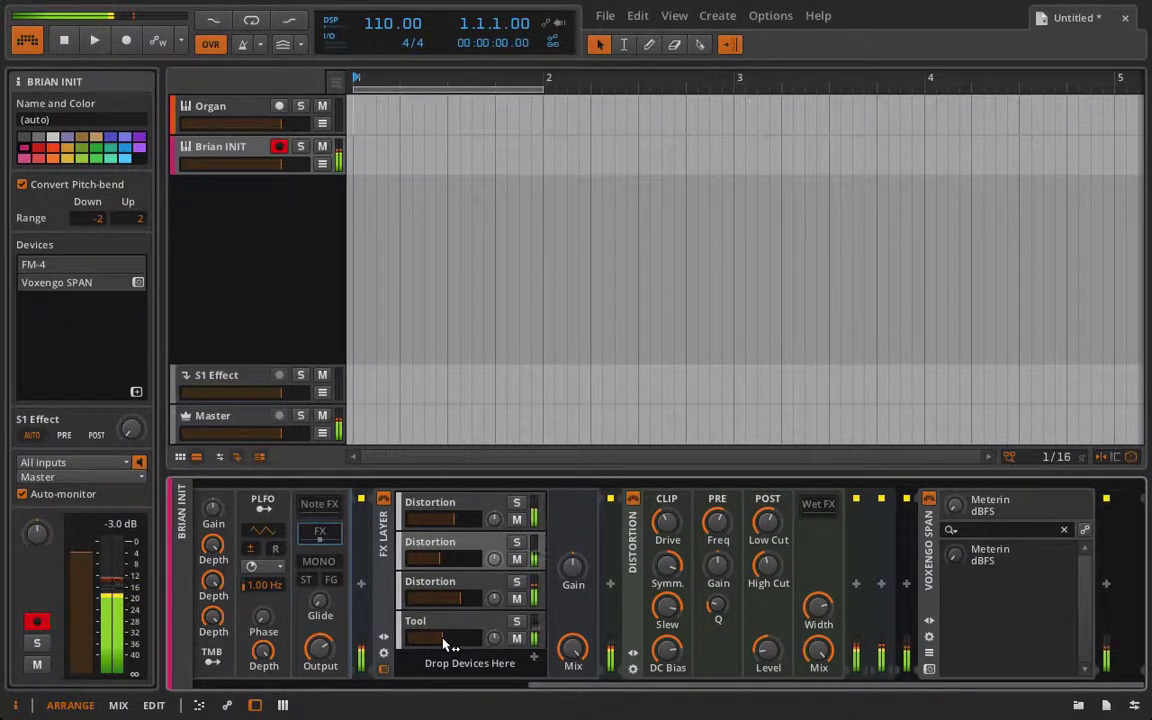
double_click(388, 566)
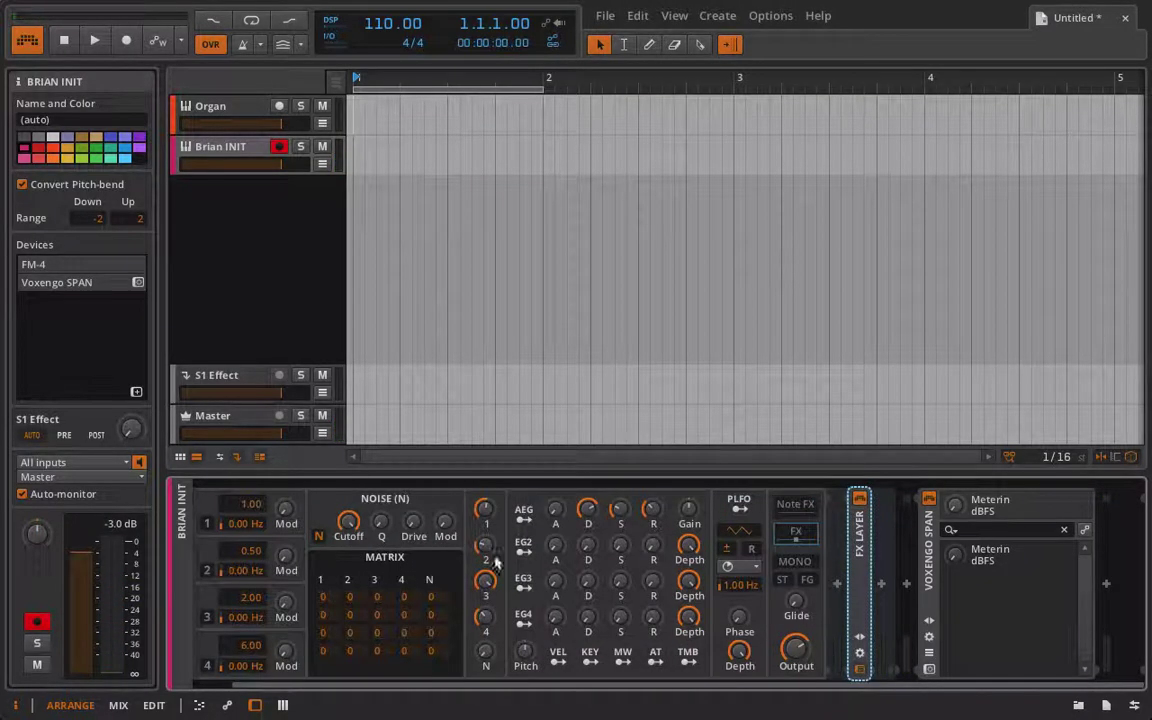
Insert a Ladder filter between the FX Layer and Voxengo SPAN, and lower its resonance and its frequency to about 103 Hz
click(881, 588)
click(635, 579)
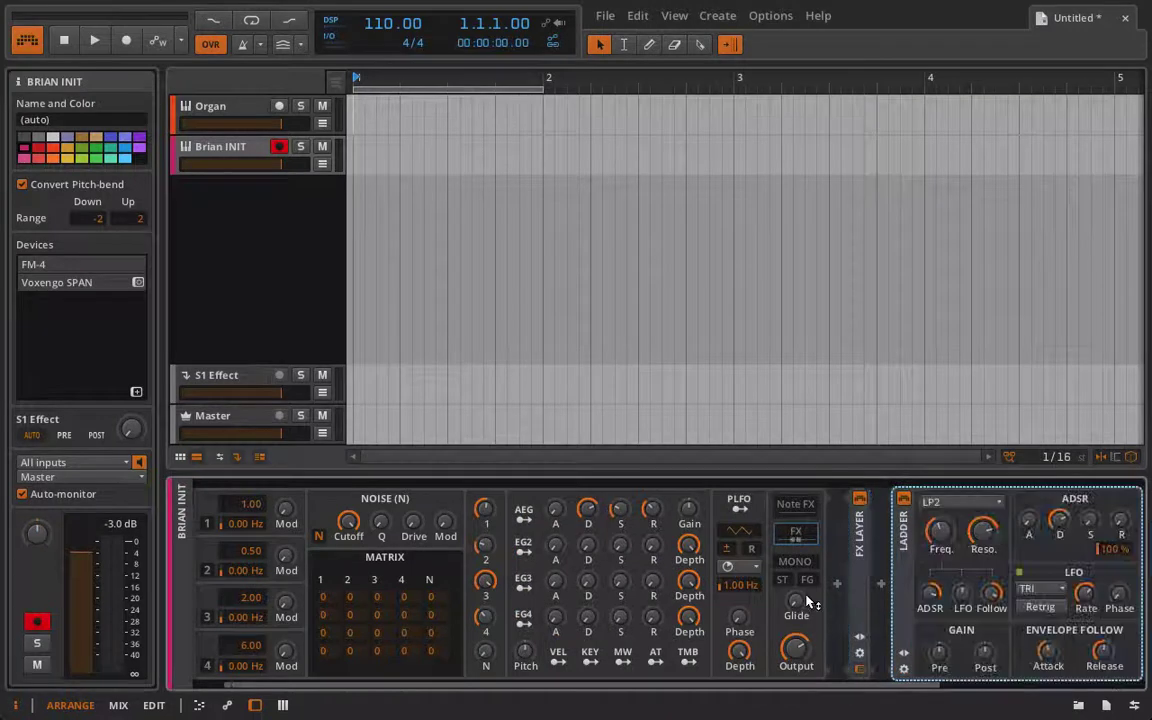
scroll(806, 600, right, 3)
drag(706, 537, 706, 580)
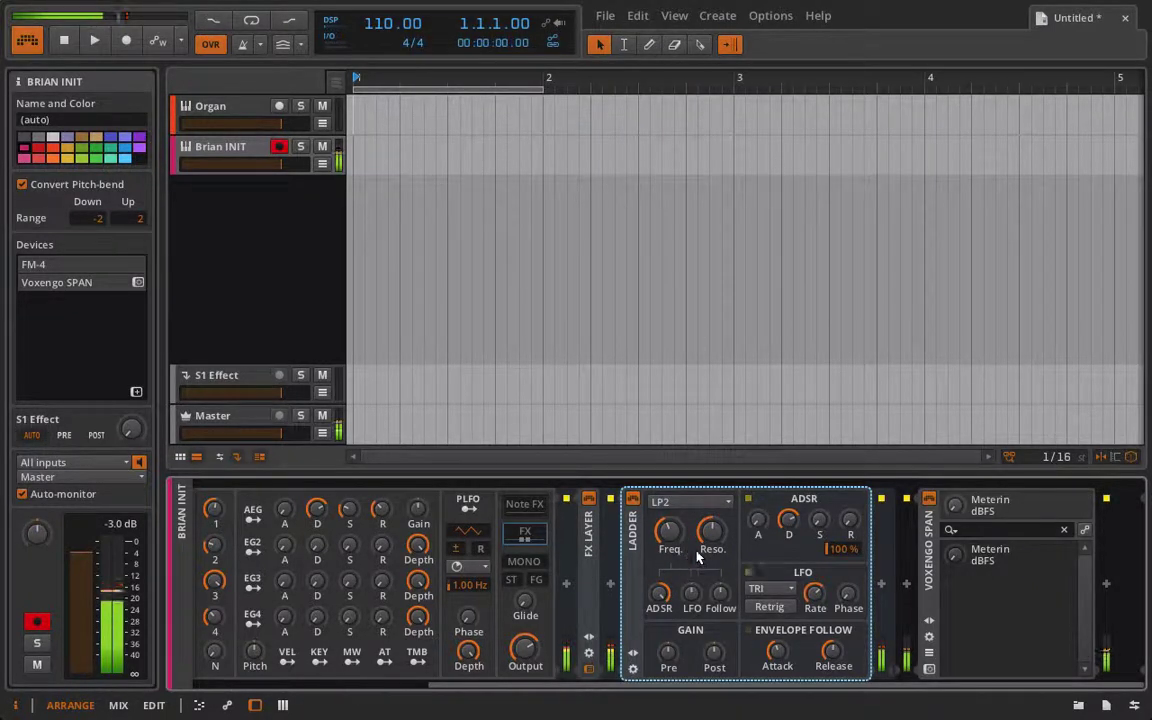
drag(672, 542, 672, 590)
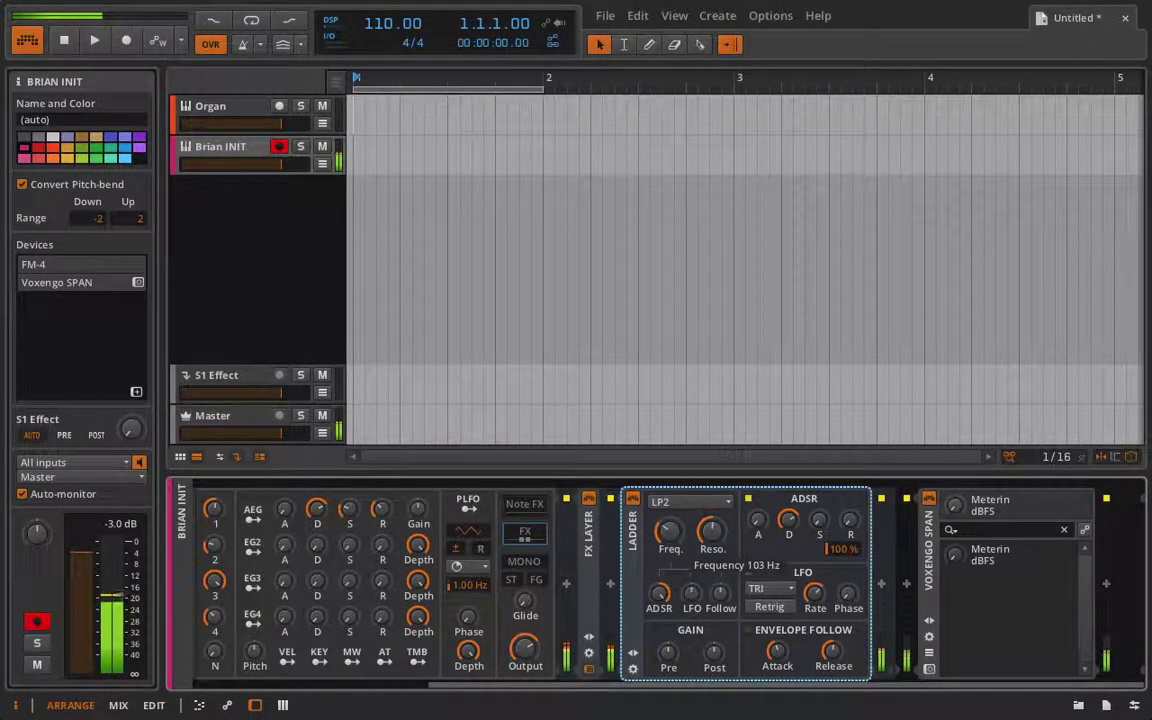
Set the Ladder envelope's decay to 33.0 %, raise the filter frequency to about 1.35 kHz and adjust its resonance
drag(788, 526, 788, 542)
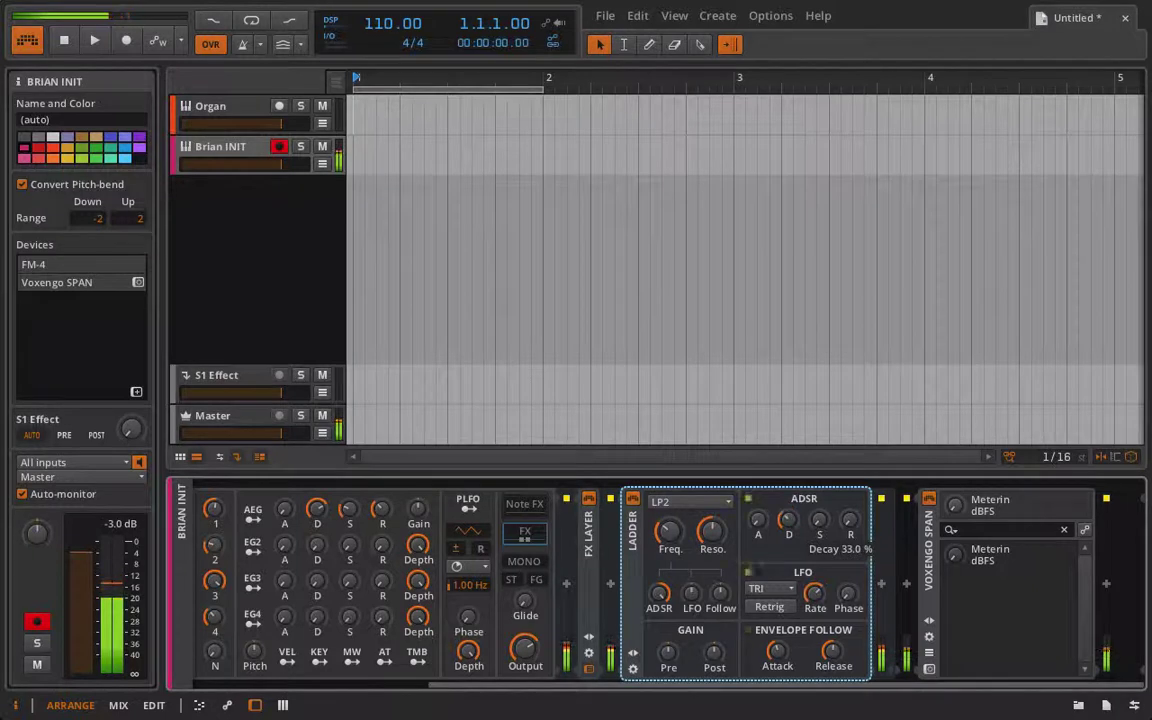
drag(672, 531, 672, 480)
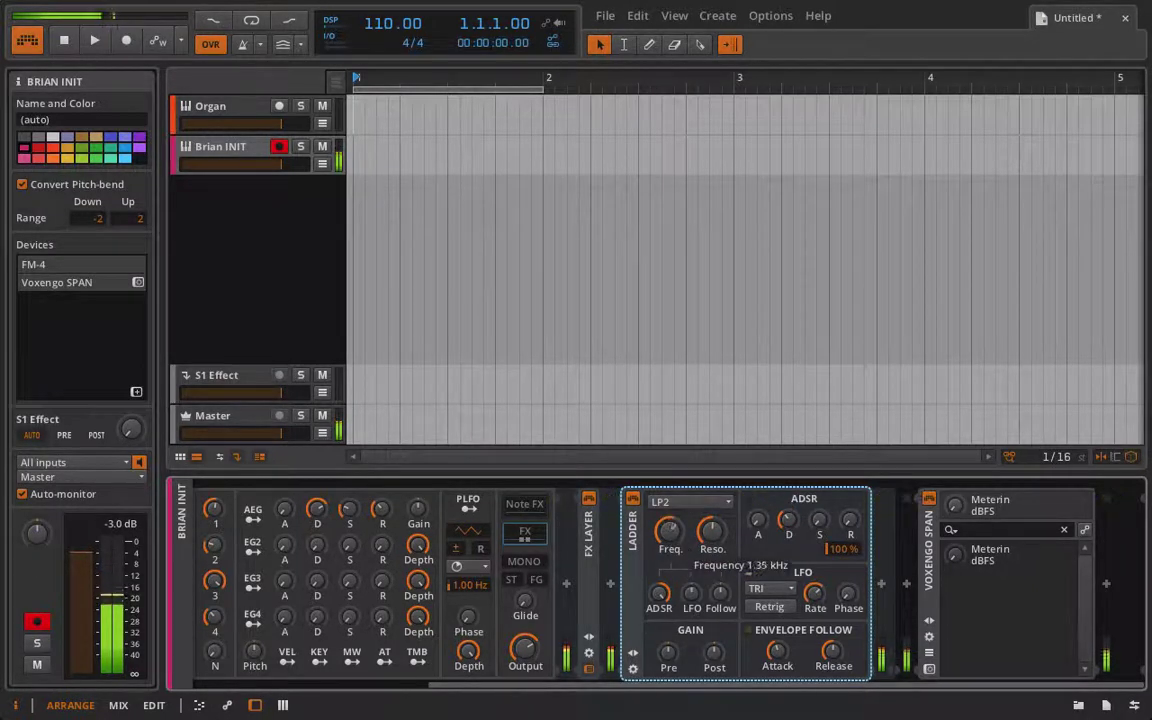
drag(711, 532, 713, 520)
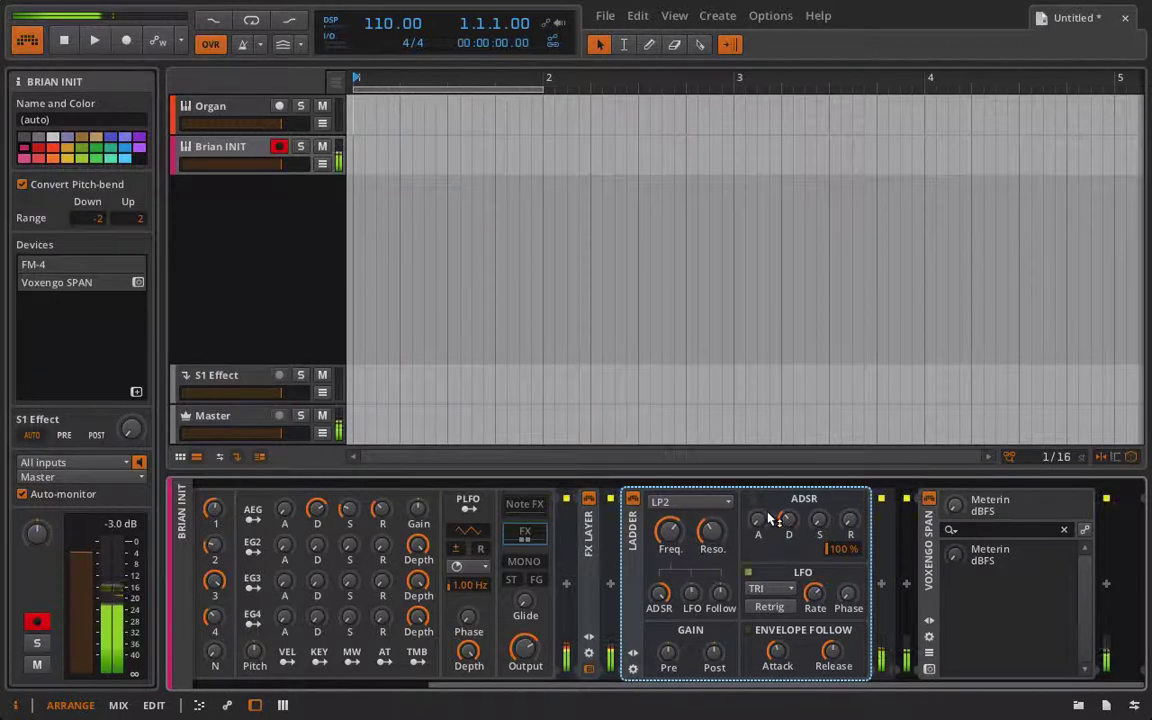
Fine-tune the Ladder's frequency, set resonance to about 41.5 %, and try its envelope sustain at 0.00 % before raising it
mouse_move(819, 521)
mouse_down()
mouse_move(819, 475)
mouse_move(819, 521)
mouse_up()
drag(670, 532, 670, 577)
drag(713, 533, 713, 562)
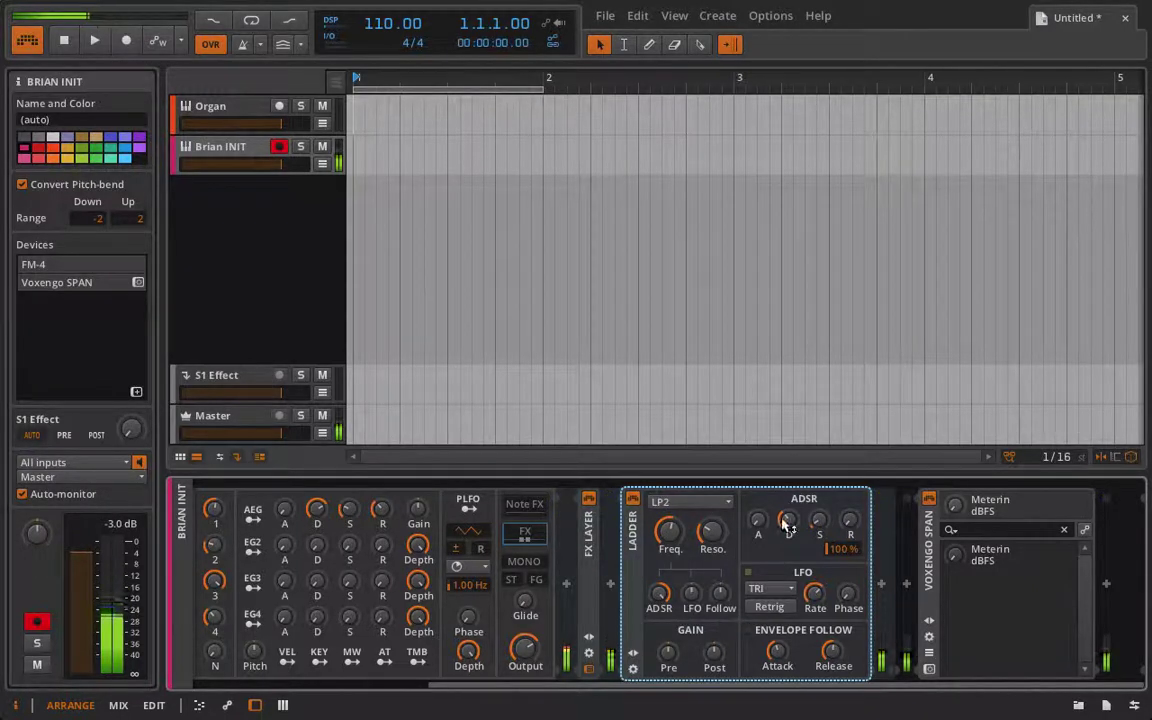
drag(711, 531, 711, 518)
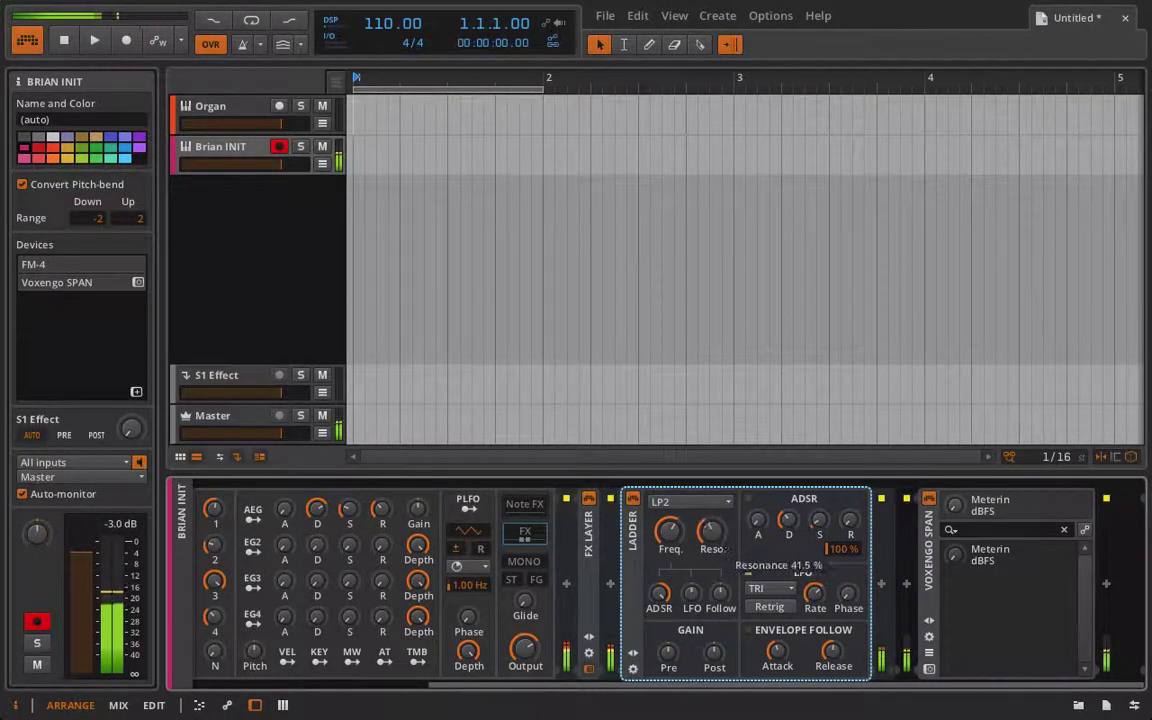
drag(820, 524, 820, 545)
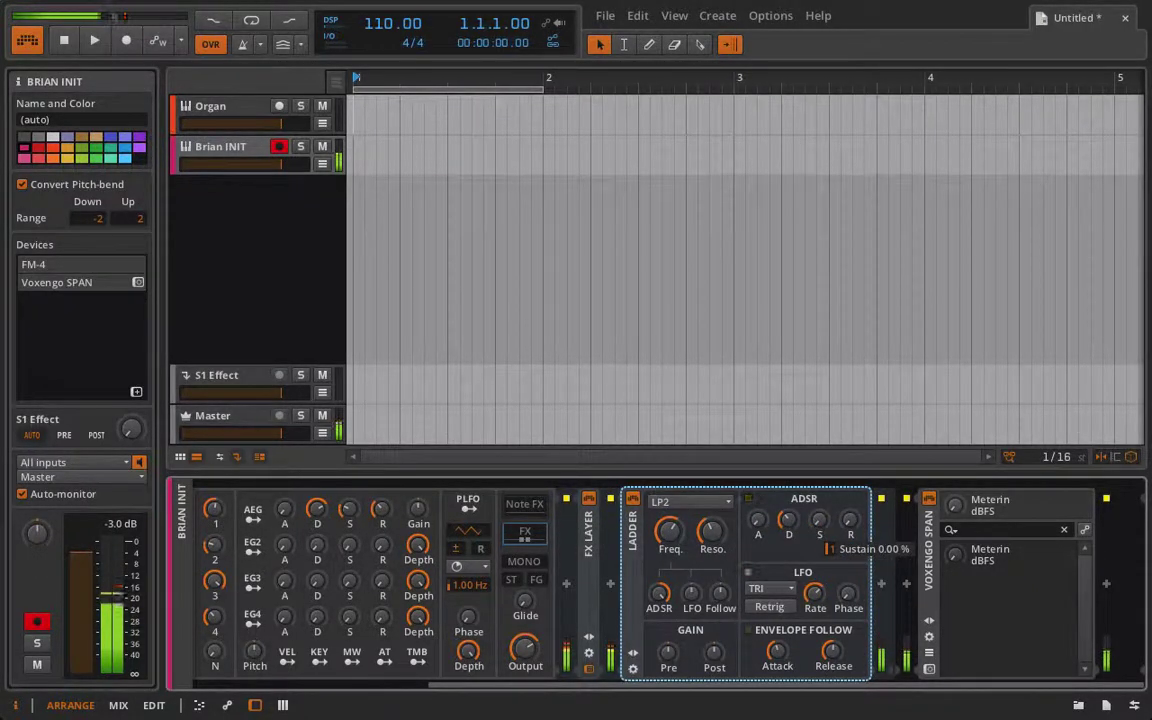
drag(819, 532, 819, 505)
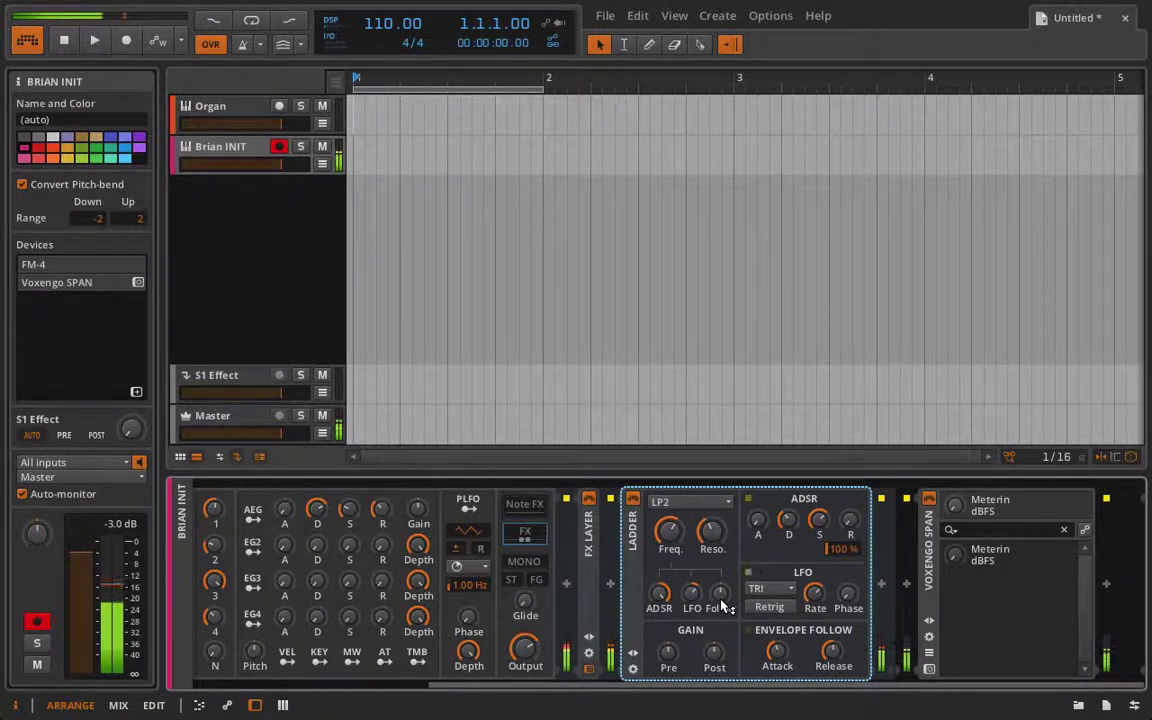
Switch the FM-4 to mono with a little glide and check the filtered sound's spectrum in Voxengo SPAN
click(536, 562)
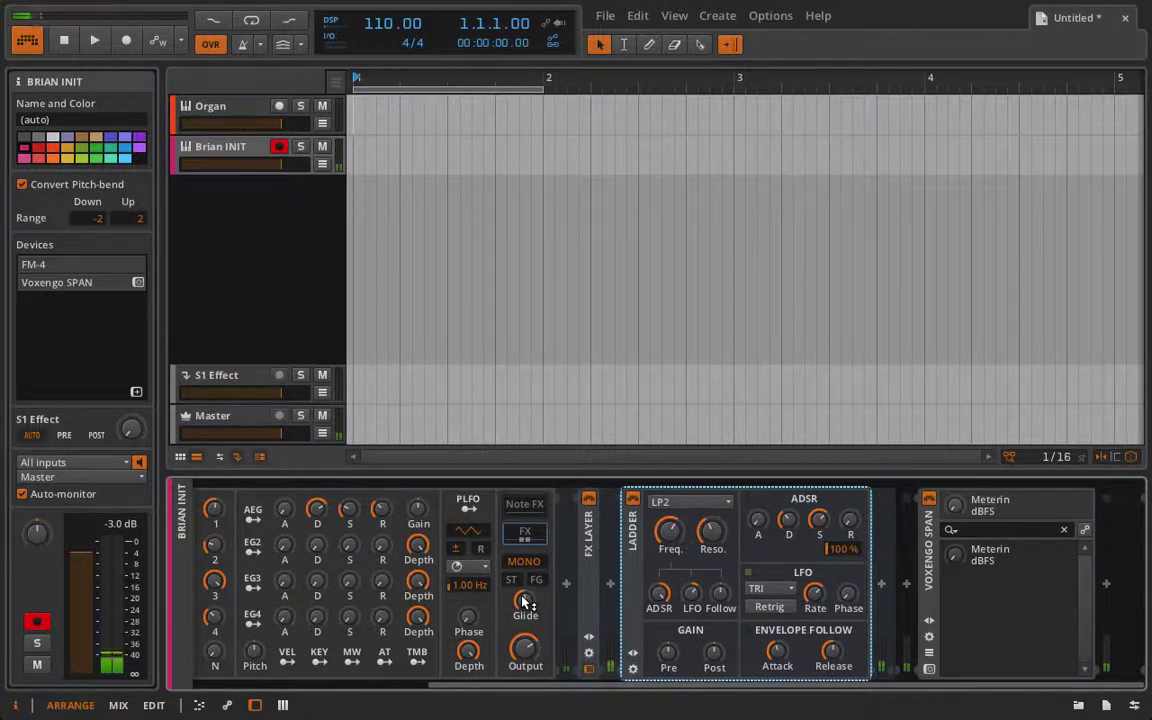
click(930, 670)
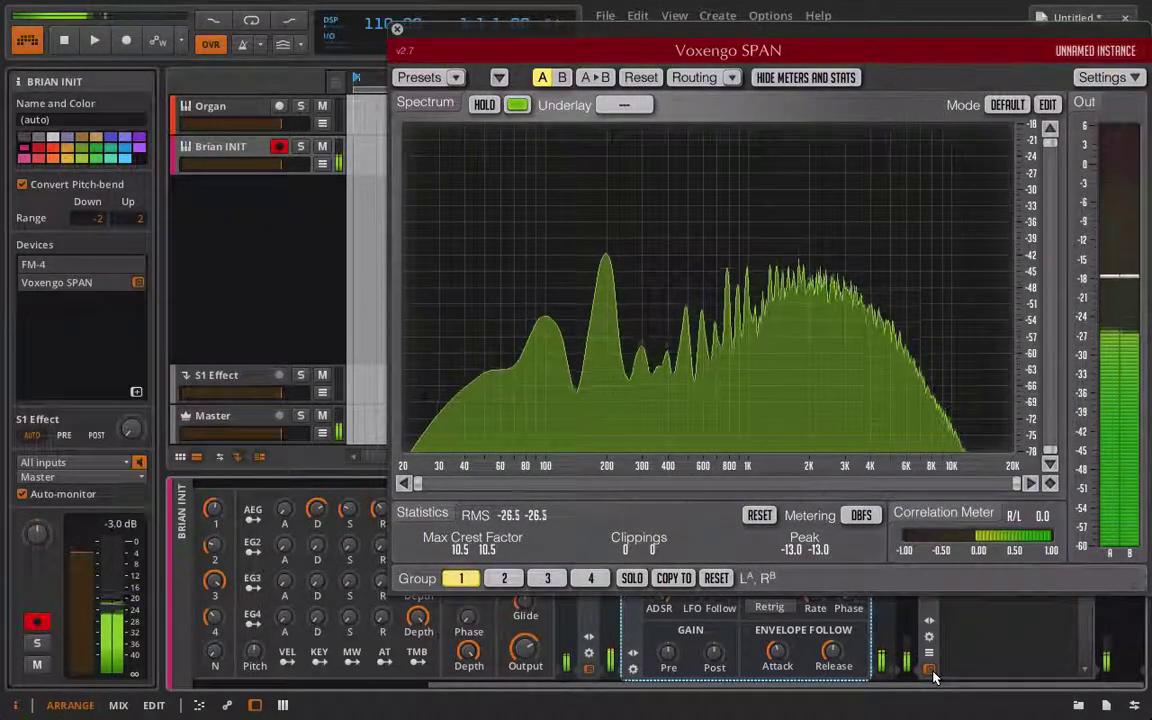
click(397, 29)
Review the device chain from the FM-4 through the expanded FX Layer's distortion layers to the Ladder filter
scroll(586, 610, up, 3)
scroll(586, 608, up, 1)
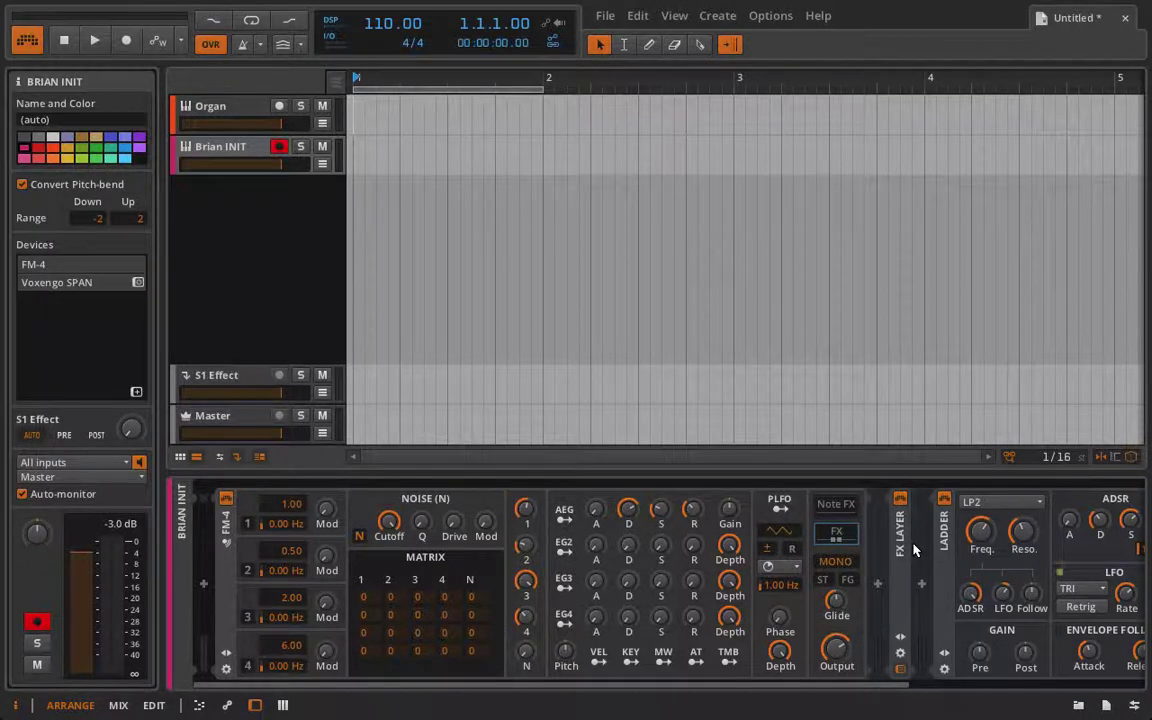
scroll(913, 549, down, 5)
scroll(762, 566, up, 5)
click(233, 530)
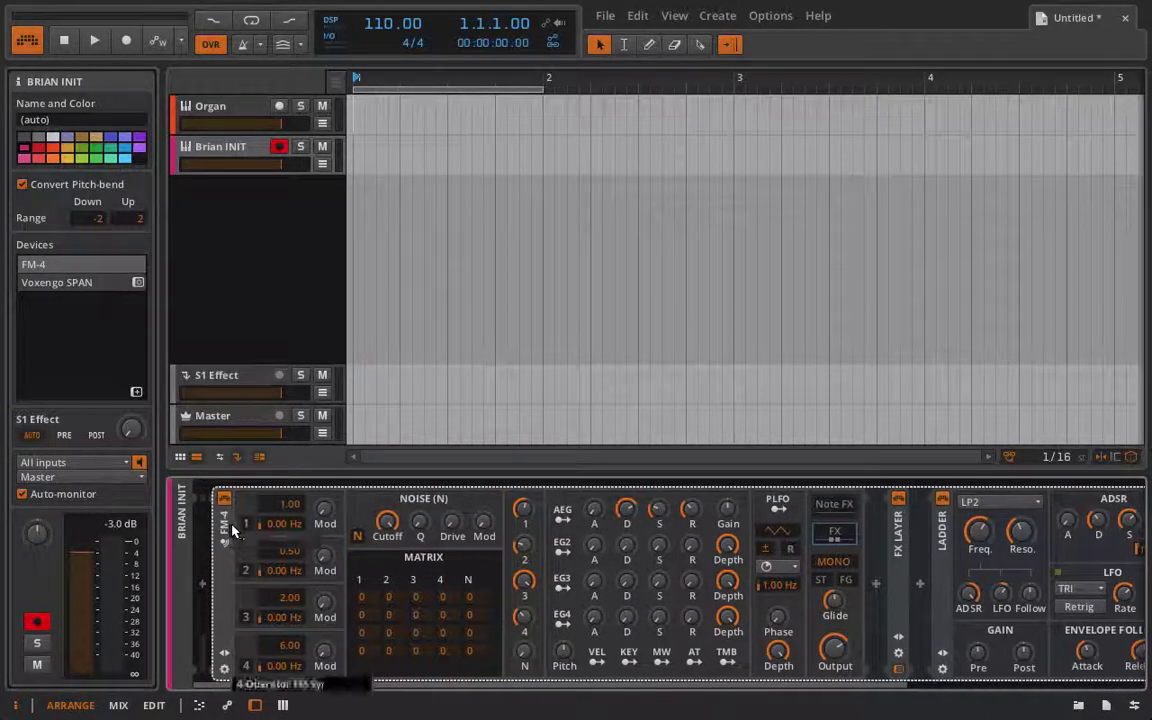
scroll(233, 530, right, 3)
double_click(748, 541)
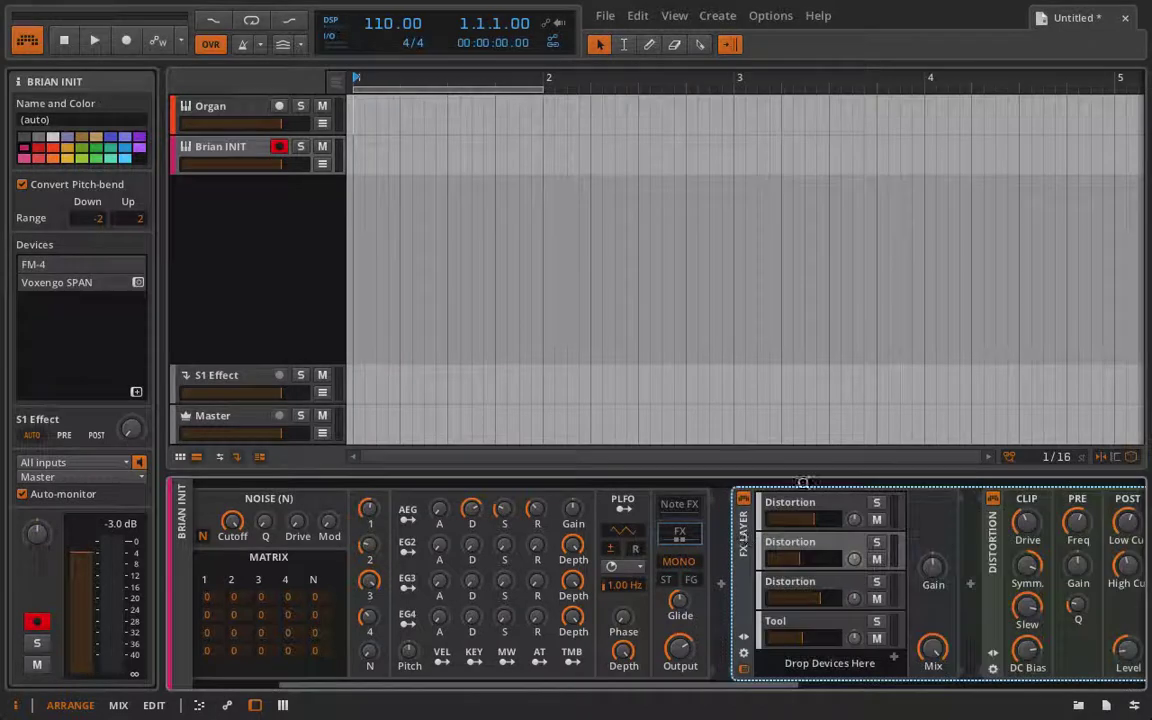
click(743, 530)
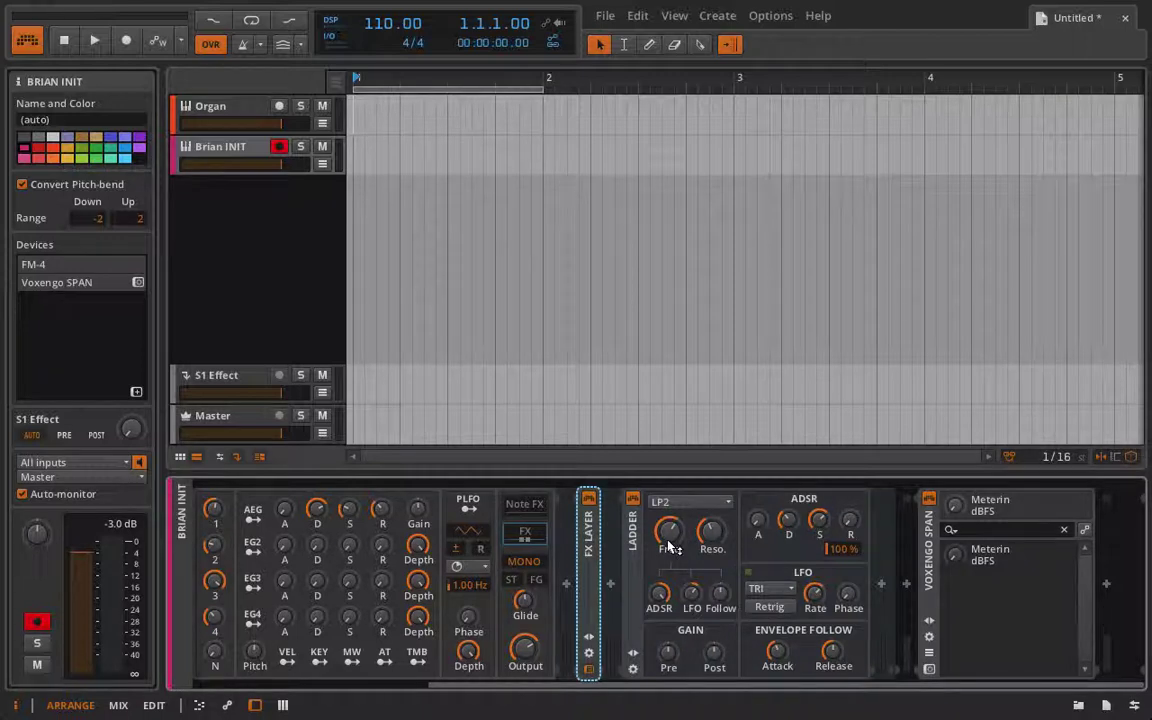
scroll(590, 537, left, 4)
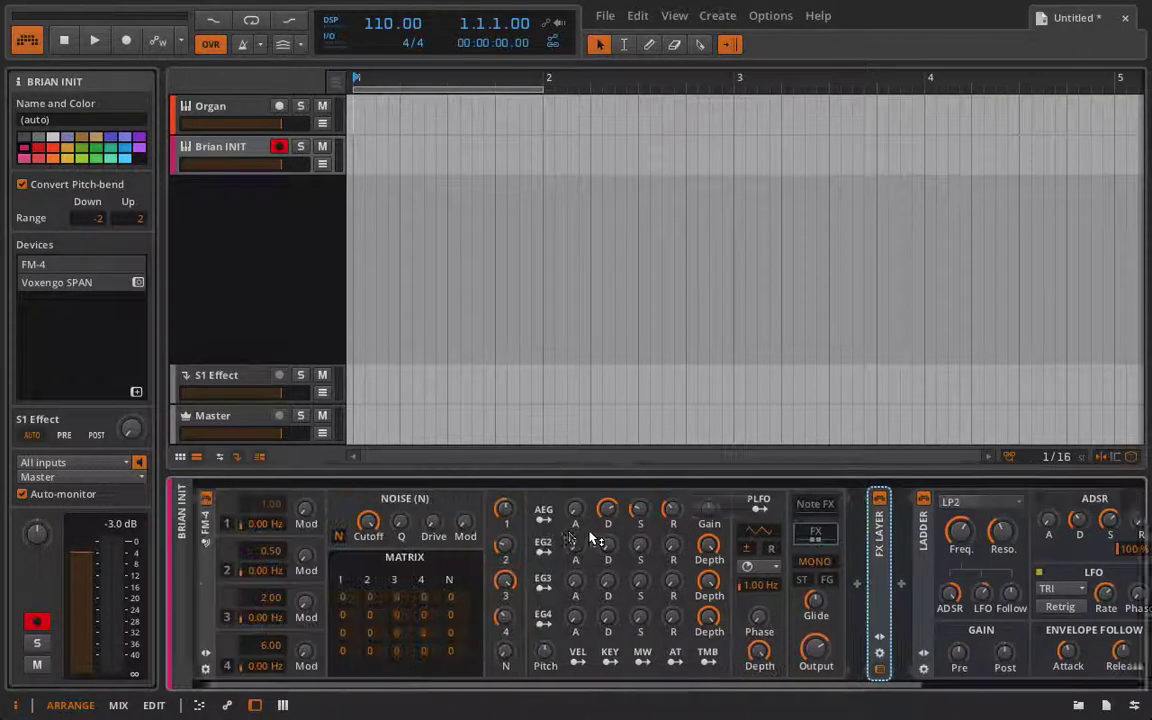